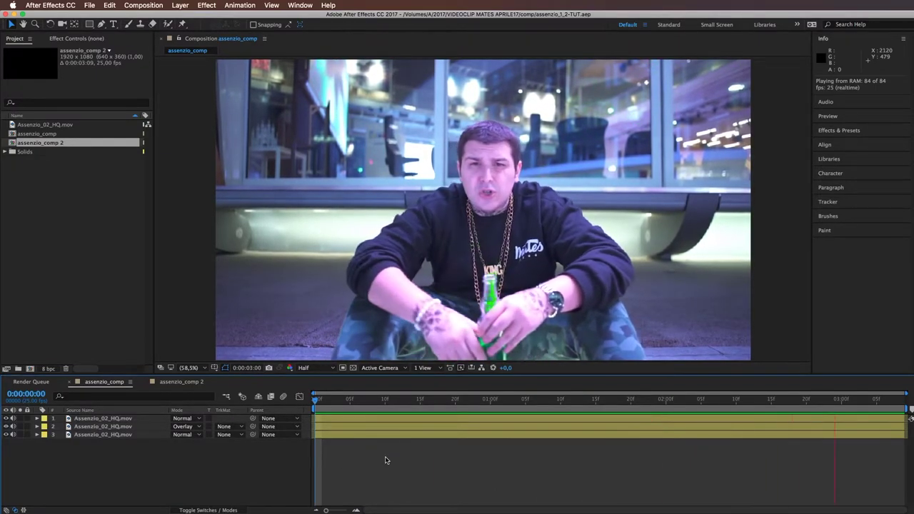
Stop the playback of assenzio_comp, switch to assenzio_comp 2 and preview its footage briefly.
key(space)
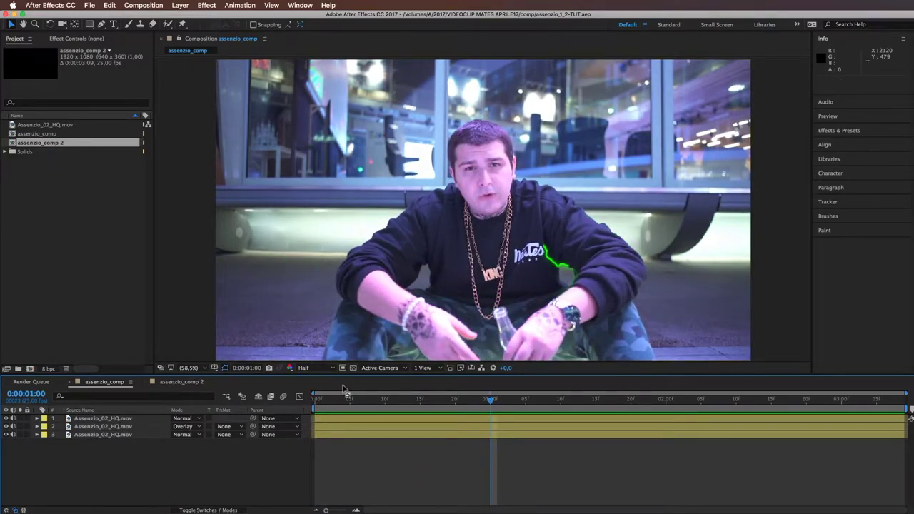
click(171, 382)
key(space)
key(space)
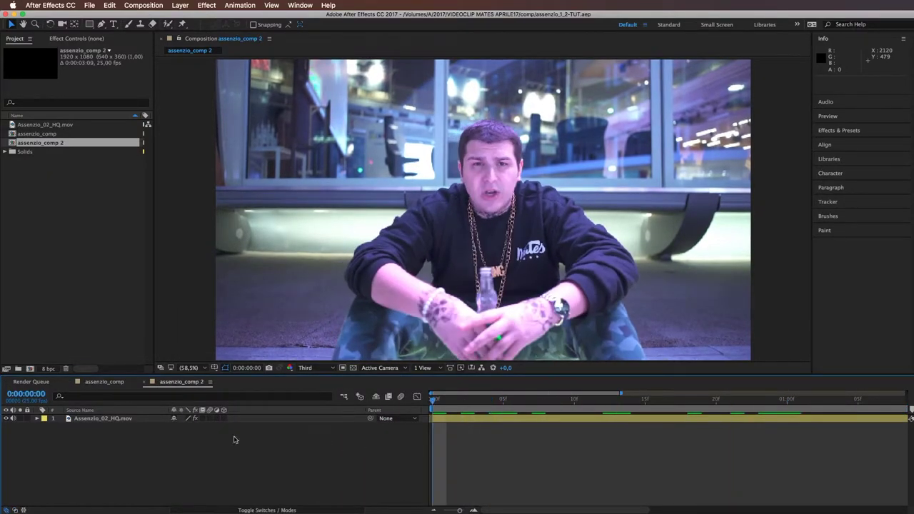
Duplicate the Assenzio_02_HQ.mov layer in assenzio_comp 2.
key(;)
key(super+a)
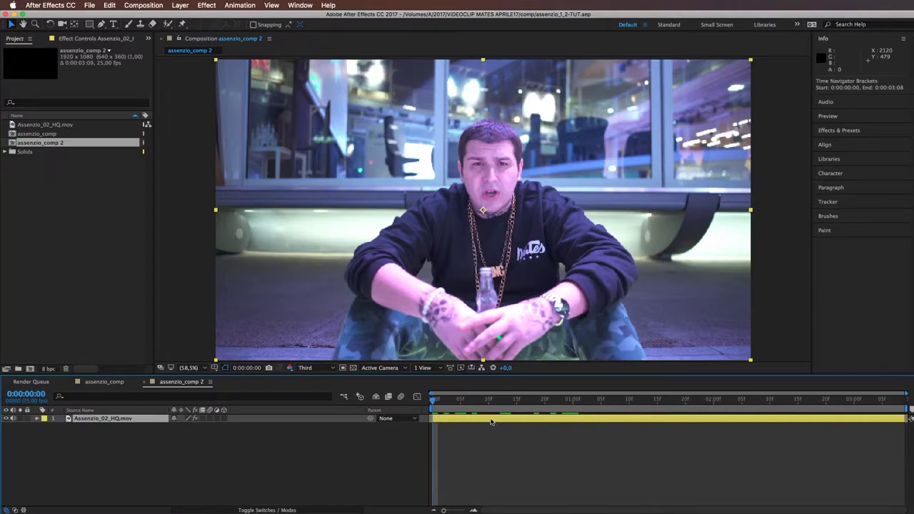
right_click(489, 421)
key(Escape)
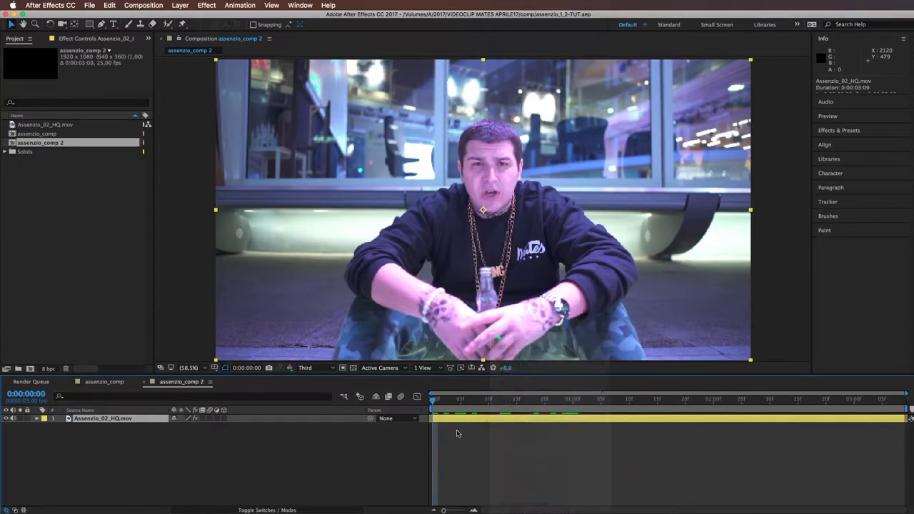
key(super+d)
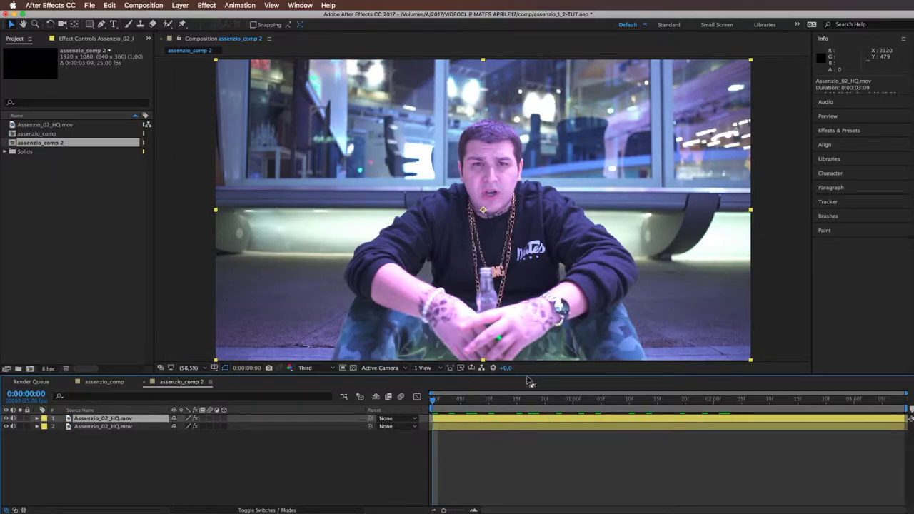
Choose the Brush tool for the upper footage layer and expand the Paint settings to reveal all options.
double_click(529, 420)
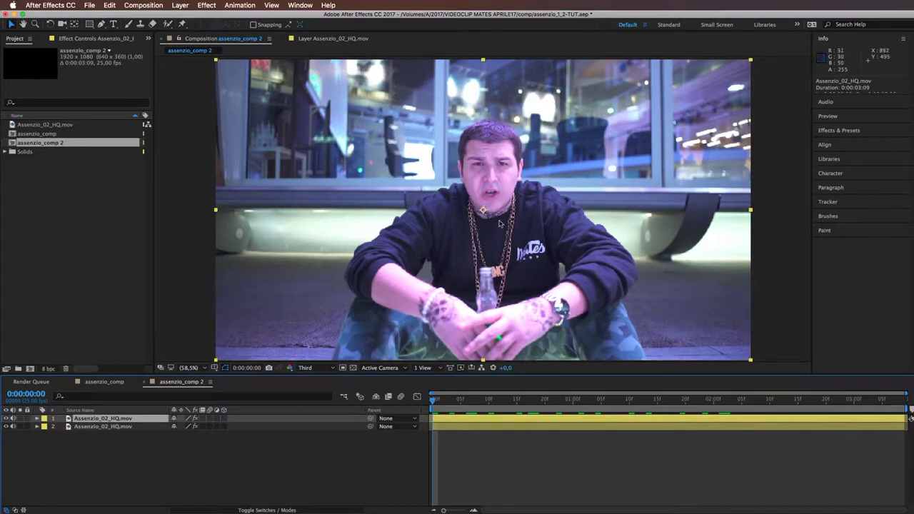
click(128, 24)
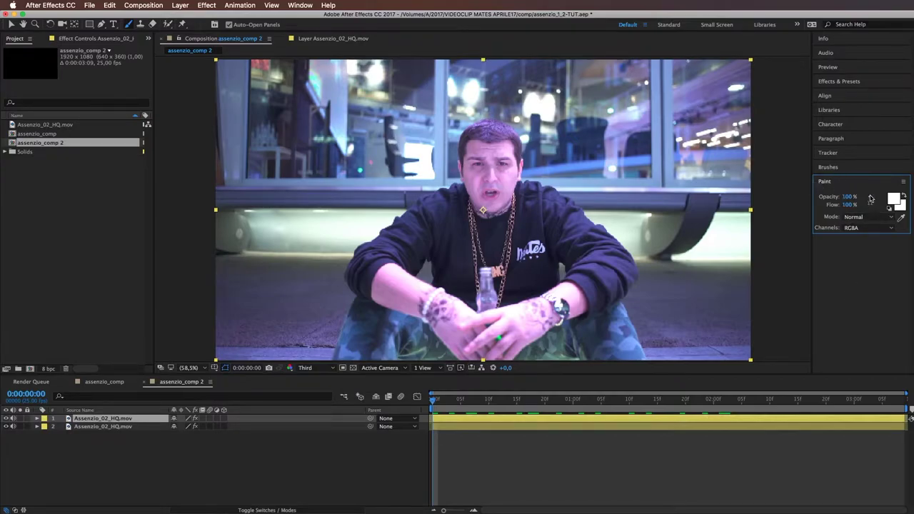
drag(904, 233, 891, 336)
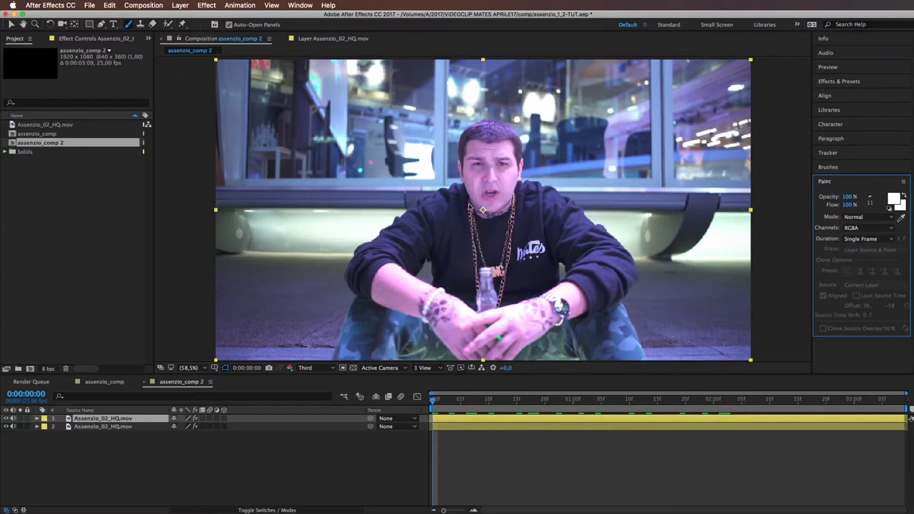
Try to paint on the footage directly in the composition view.
click(380, 275)
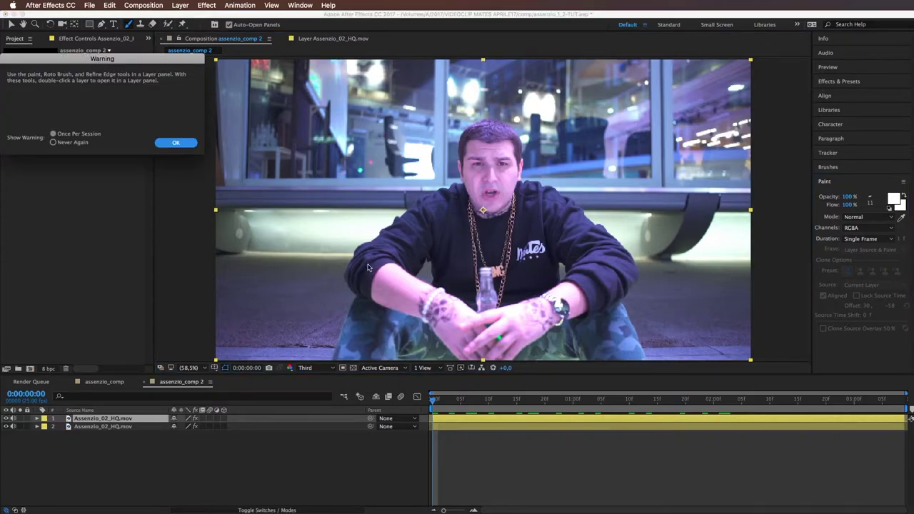
drag(91, 60, 404, 108)
click(496, 191)
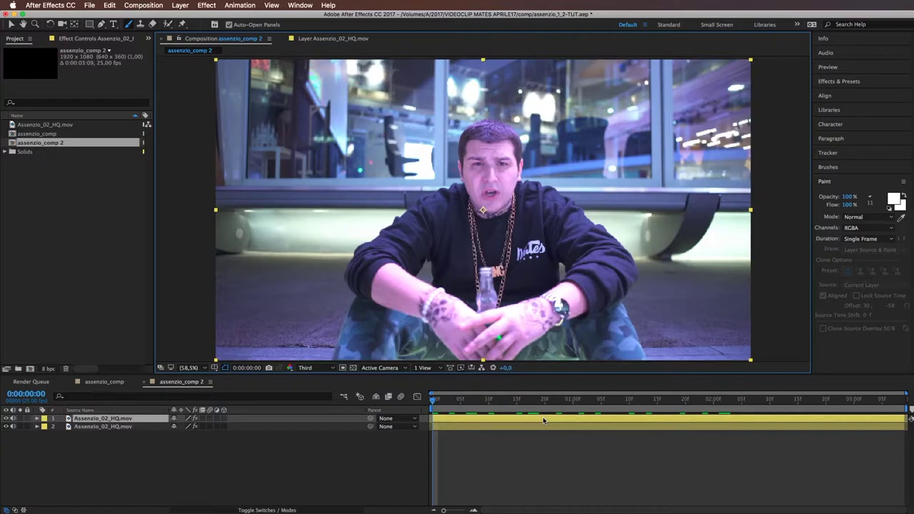
Open the upper footage layer in its own layer view, test a brush stroke across the man's chest and undo it.
double_click(543, 420)
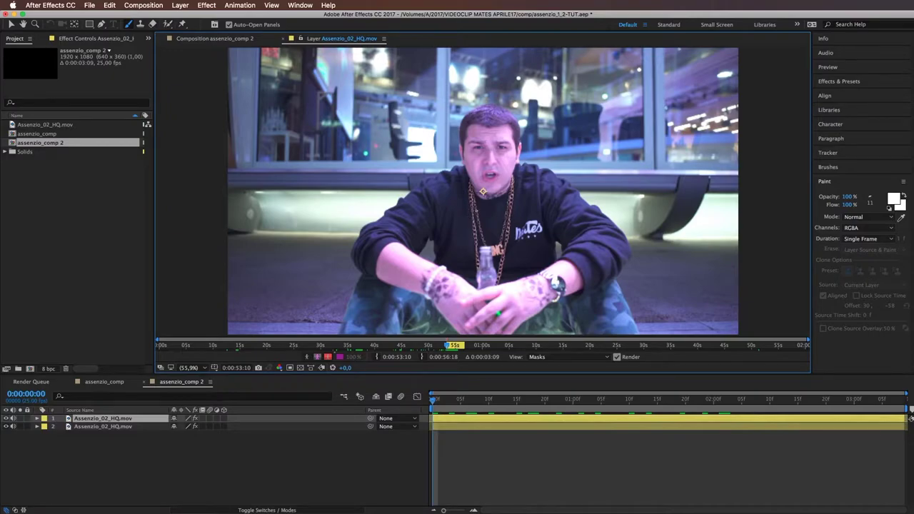
mouse_move(427, 257)
mouse_down()
mouse_move(428, 215)
mouse_move(561, 199)
mouse_up()
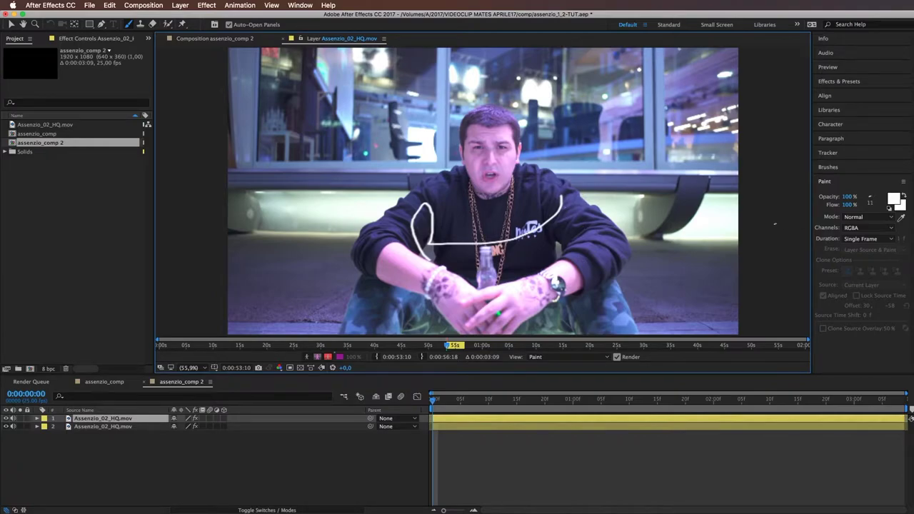
key(super+z)
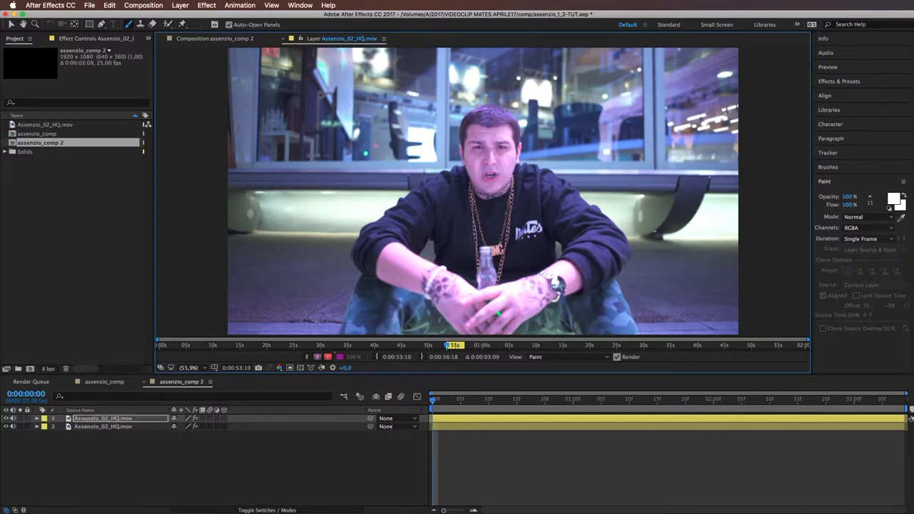
Set the brush to the soft round 13 px tip and reopen the Paint settings.
click(829, 170)
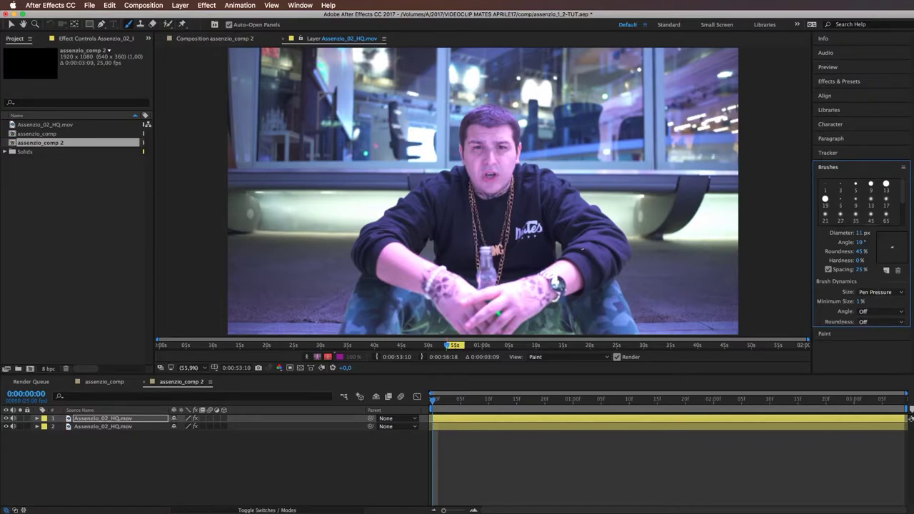
drag(863, 233, 871, 232)
click(886, 214)
click(886, 206)
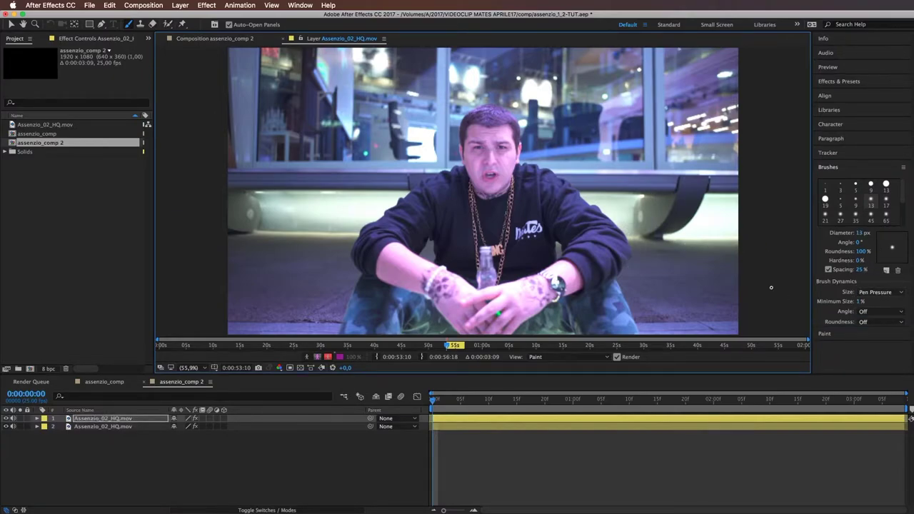
click(825, 334)
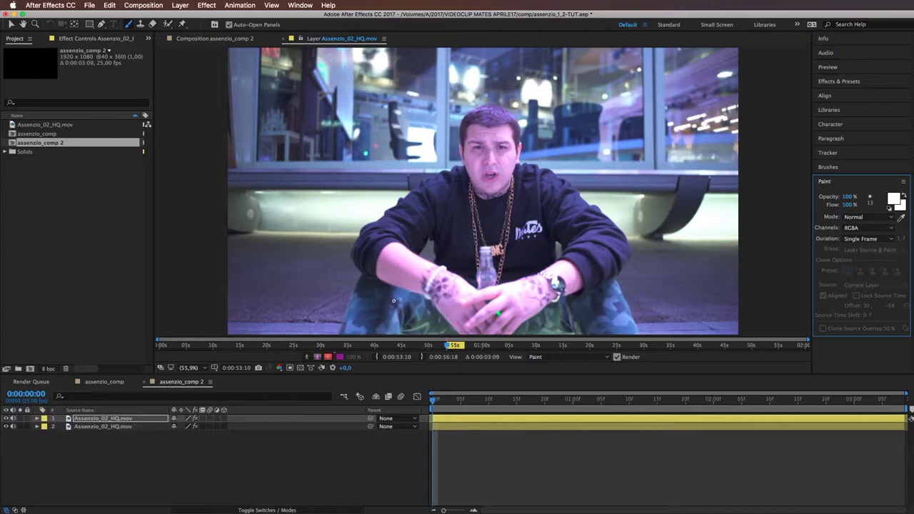
Paint a Single Frame test stroke around the elbow on the picture's left and compare it with the next frame.
mouse_move(362, 272)
mouse_down()
mouse_move(350, 257)
mouse_move(361, 227)
mouse_move(386, 211)
mouse_up()
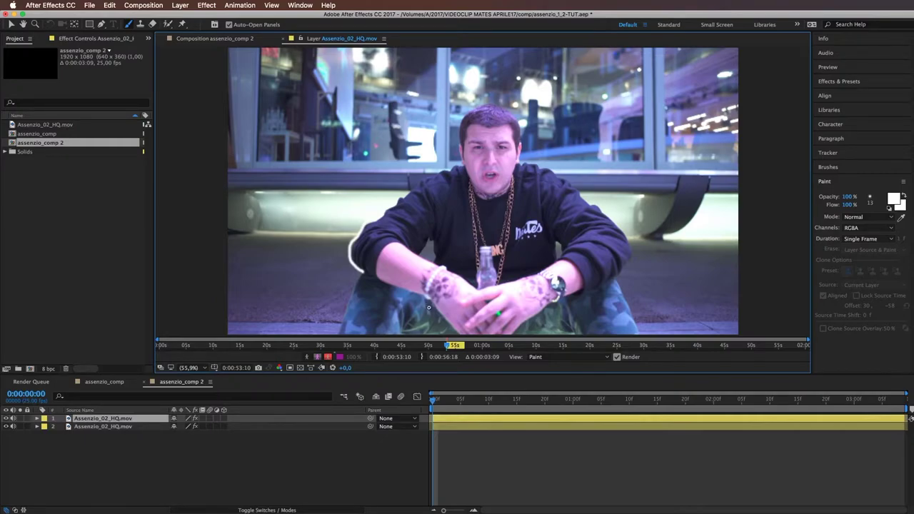
key(Page_Down)
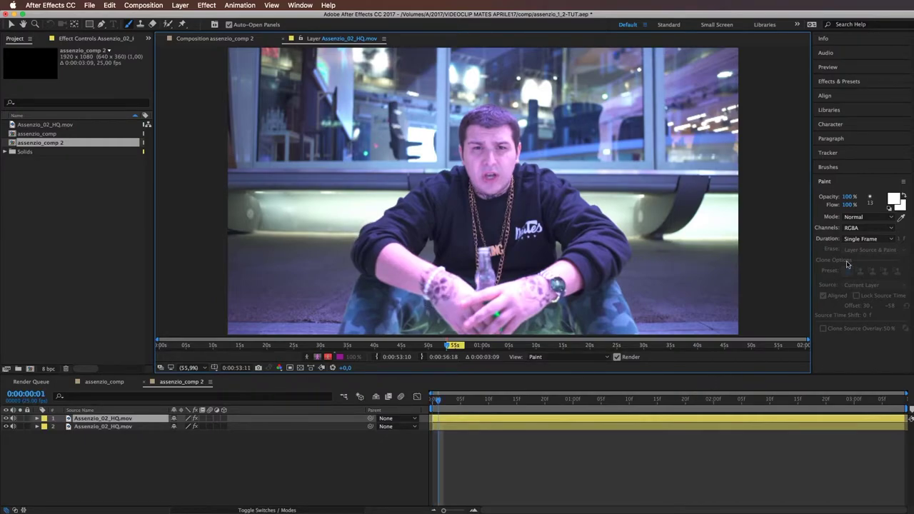
click(431, 401)
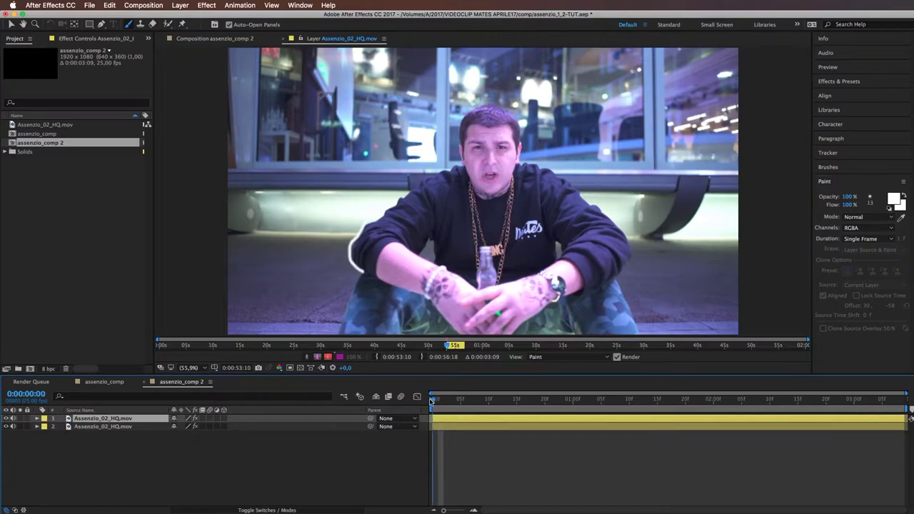
Test a zigzag stroke on the ground with Constant duration across the timeline, undo it and restore Single Frame duration.
click(863, 240)
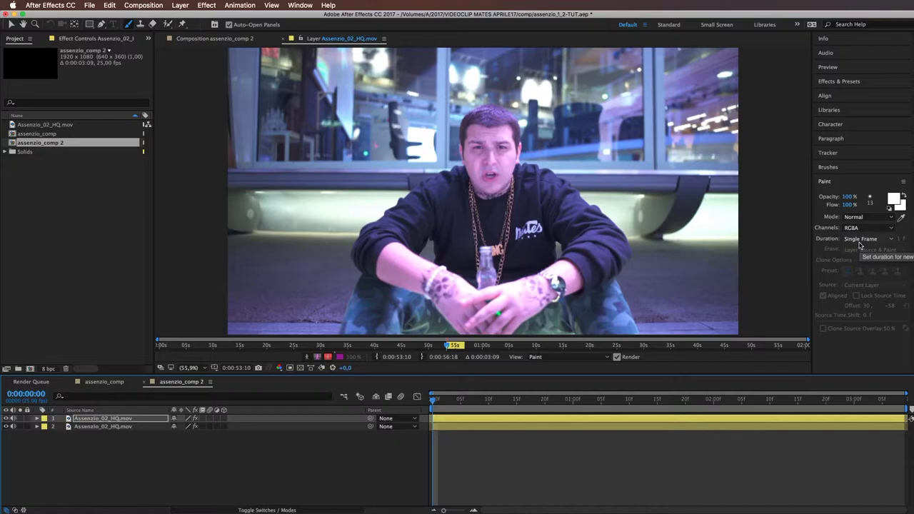
click(860, 240)
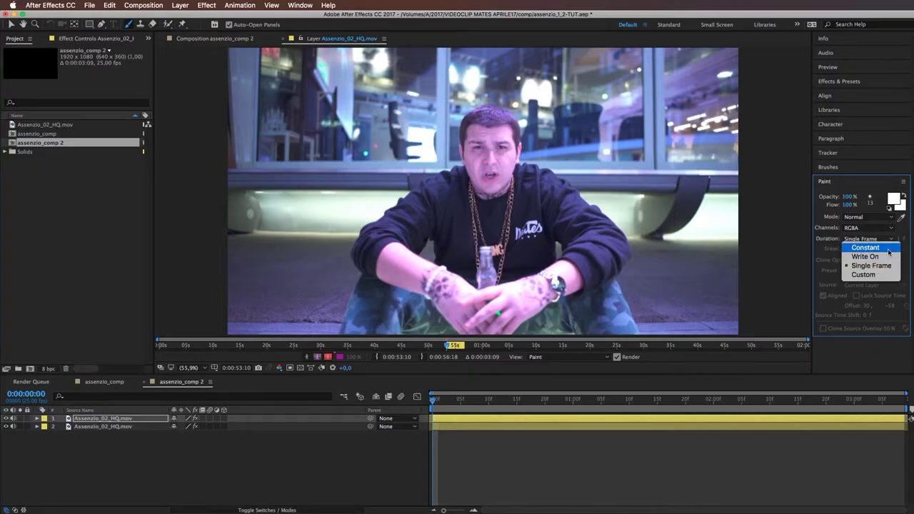
click(886, 248)
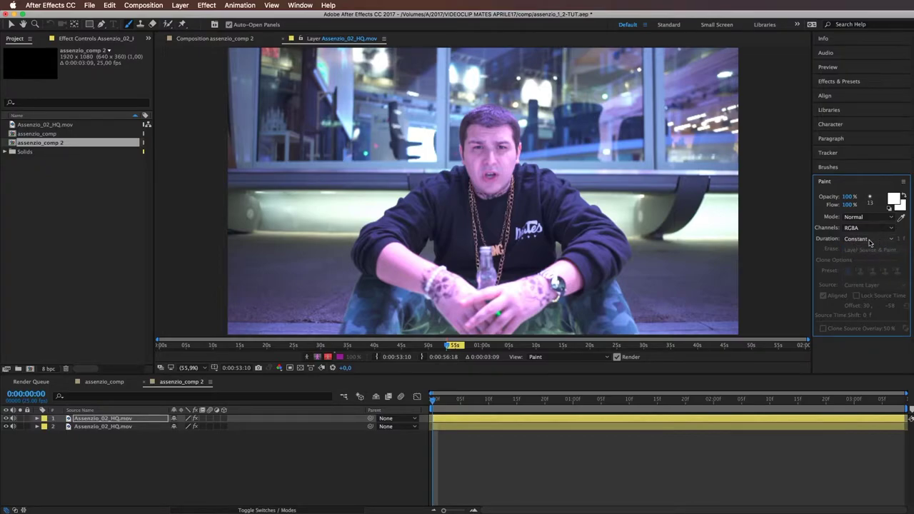
mouse_move(247, 309)
mouse_down()
mouse_move(267, 256)
mouse_move(312, 262)
mouse_move(348, 248)
mouse_up()
drag(432, 401, 899, 401)
key(Home)
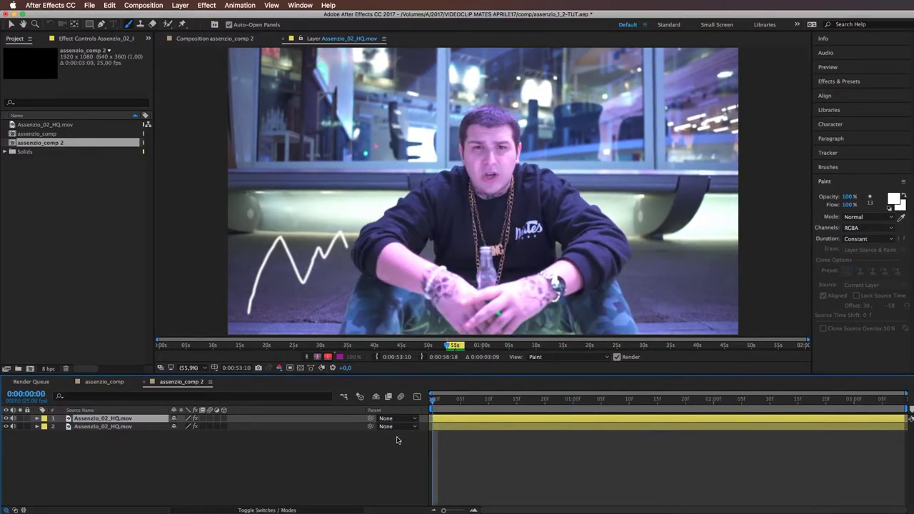
key(super+z)
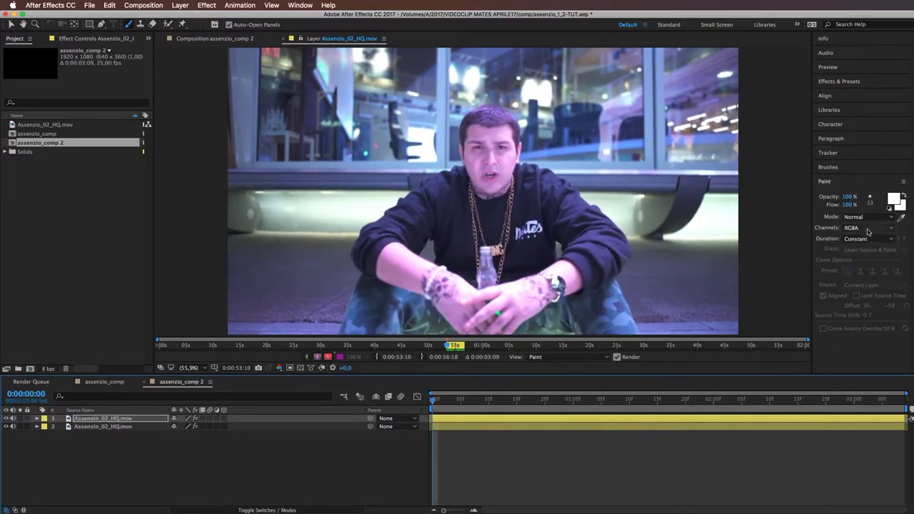
click(873, 237)
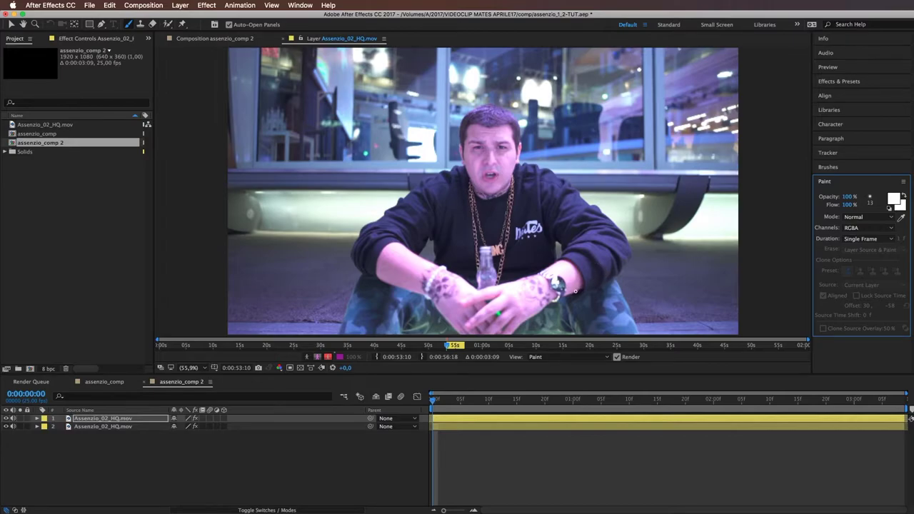
Paint white single-frame strokes frame by frame on frames 0 to 2, following the man's leg, elbow and upper arm on the picture's left.
click(910, 419)
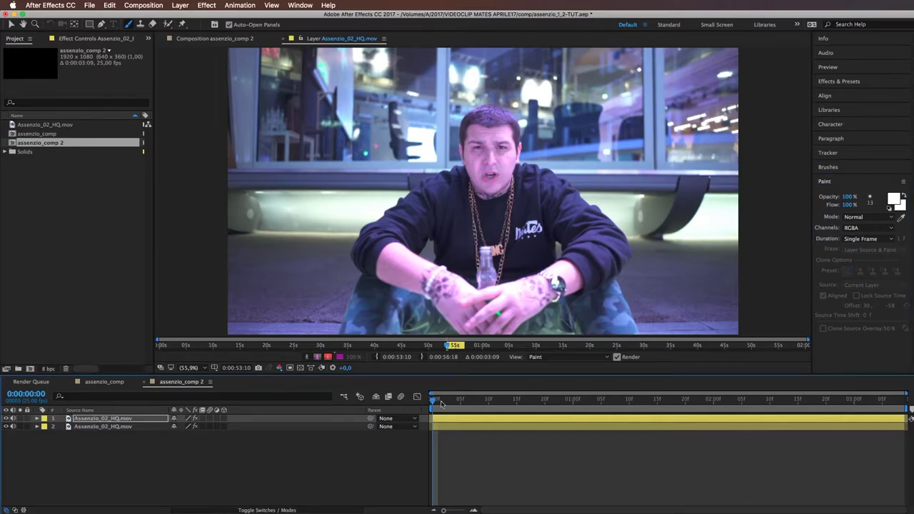
drag(340, 329, 356, 265)
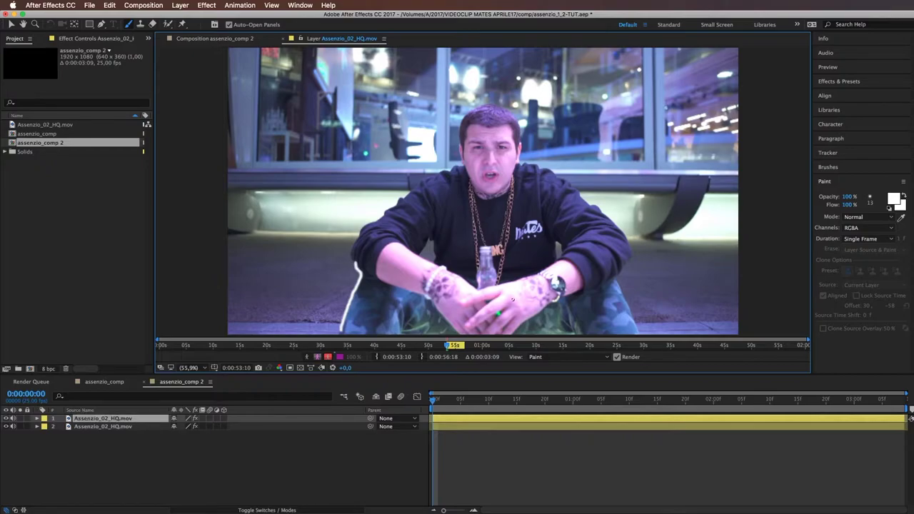
key(Page_Down)
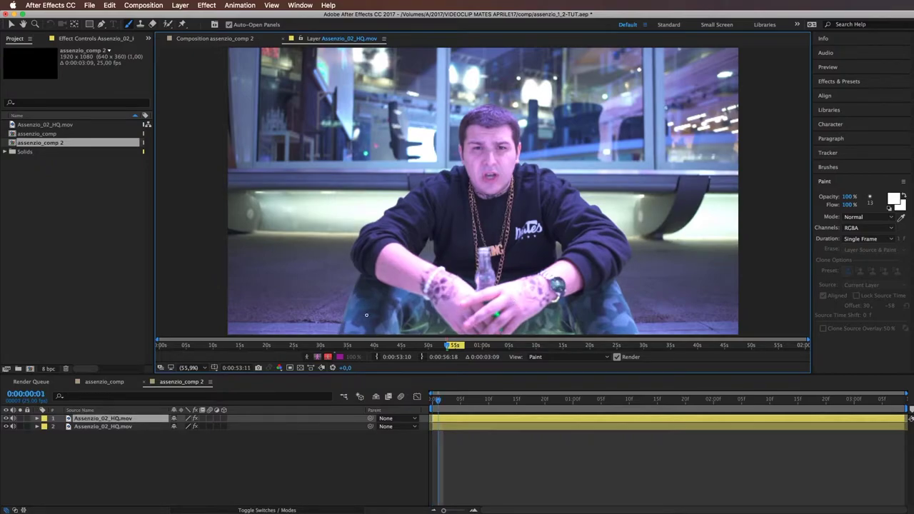
mouse_move(357, 269)
mouse_down()
mouse_move(354, 237)
mouse_move(377, 218)
mouse_up()
key(Page_Down)
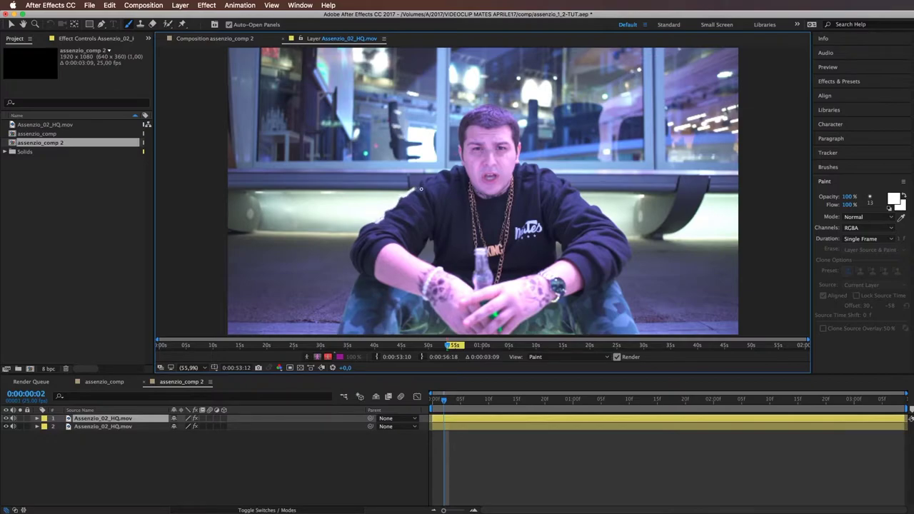
key(Page_Down)
Continue the single-frame outline on frames 3 to 7, from the shoulder up around the head and down to the opposite side of the neck.
drag(411, 190, 461, 165)
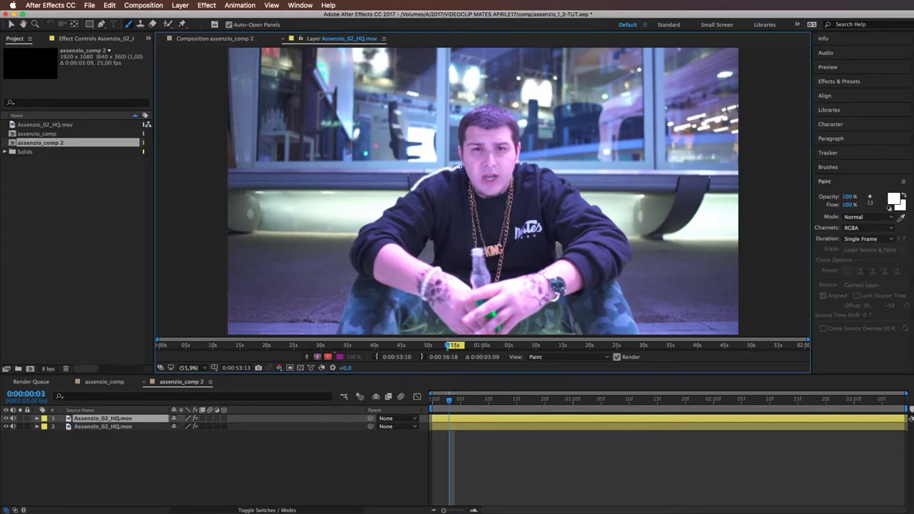
key(Page_Down)
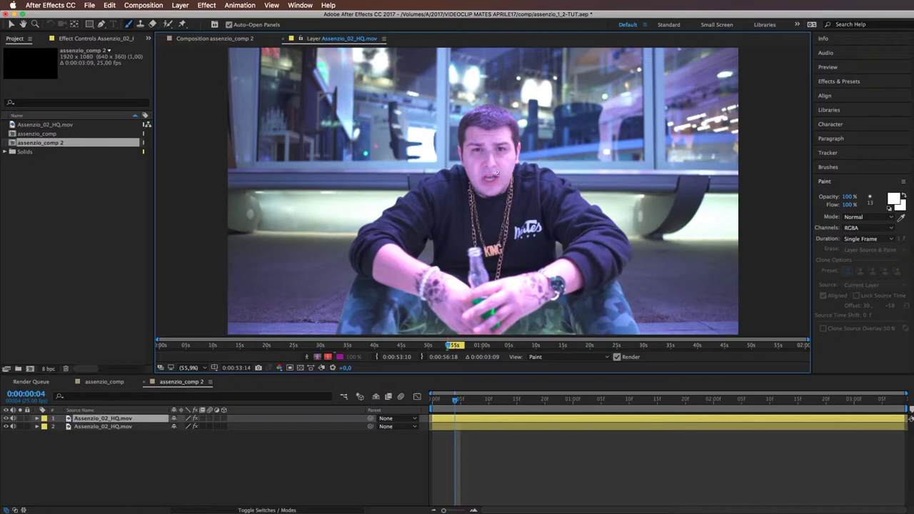
mouse_move(460, 166)
mouse_down()
mouse_move(456, 123)
mouse_move(467, 112)
mouse_up()
key(Page_Down)
key(Page_Down)
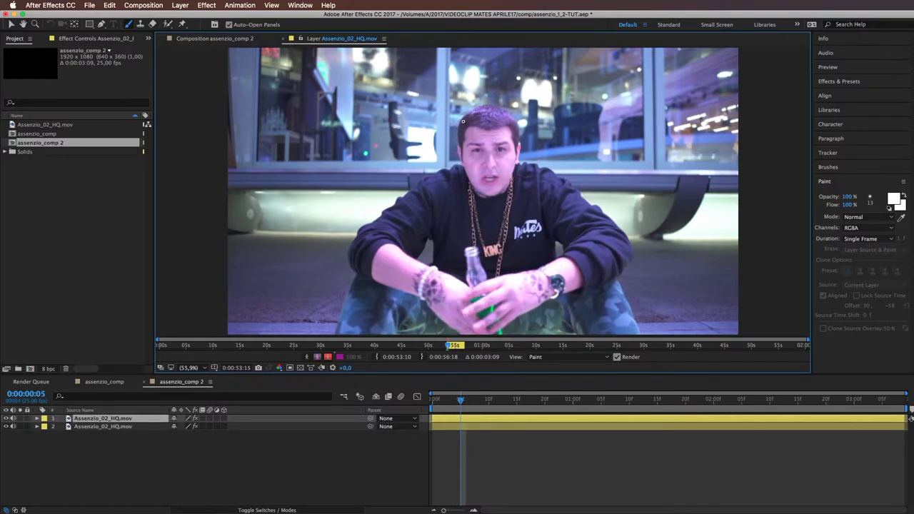
drag(513, 116, 520, 147)
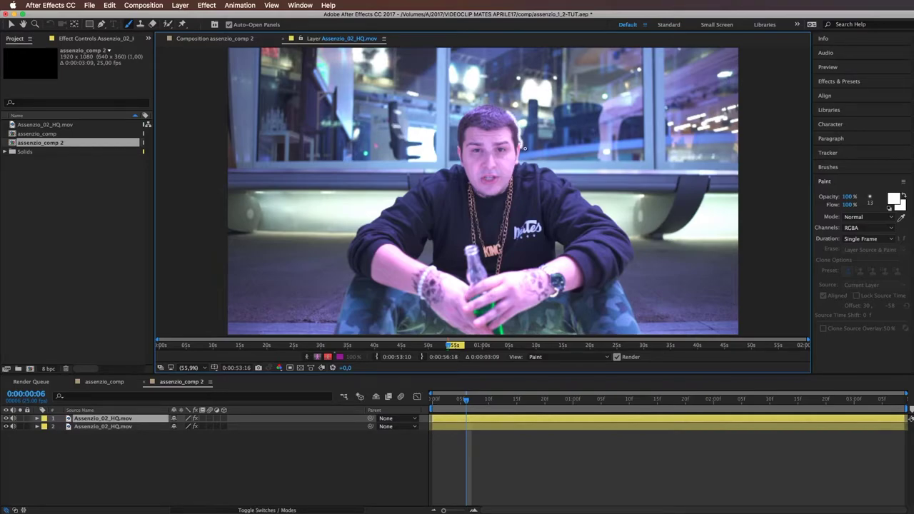
key(Page_Down)
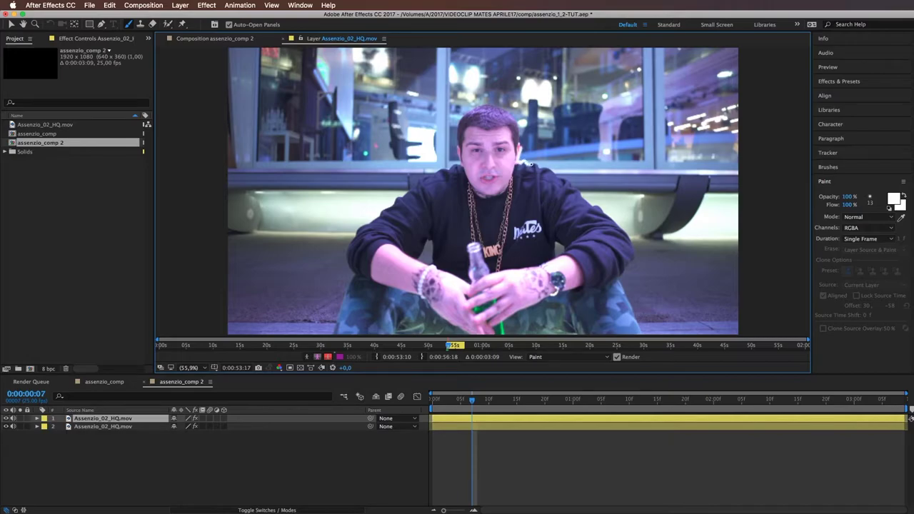
key(Page_Down)
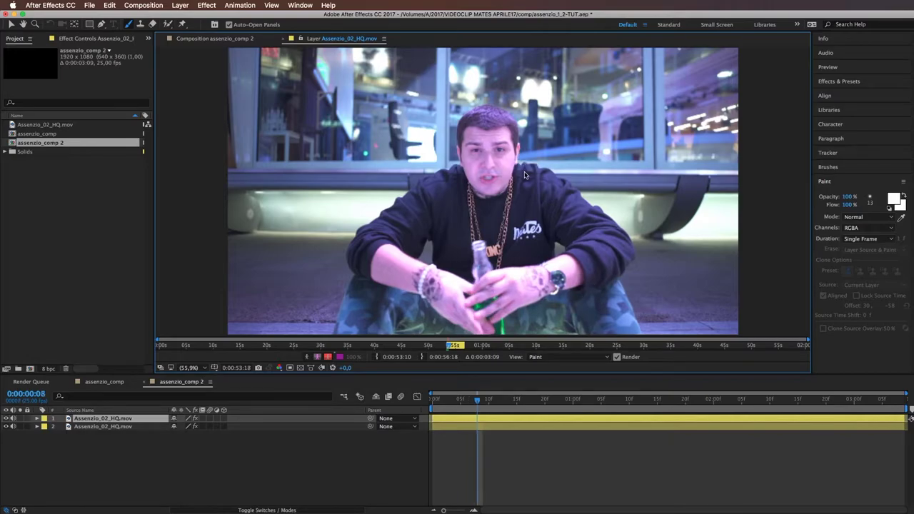
Paint single-frame outline strokes on frames 8 to 11, from the shoulder on the picture's right down the arm, elbow and leg.
drag(538, 167, 586, 194)
key(Page_Down)
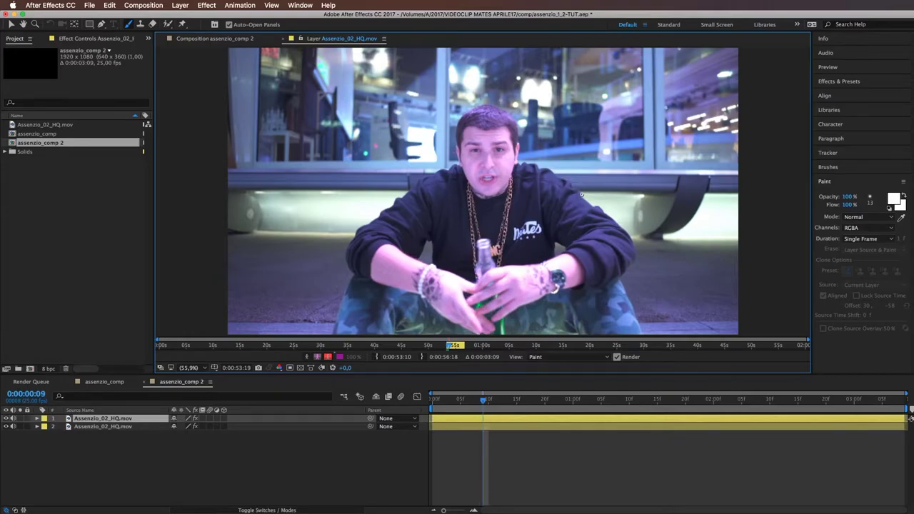
drag(582, 196, 625, 231)
key(Page_Down)
mouse_move(624, 231)
mouse_down()
mouse_move(636, 257)
mouse_move(625, 289)
mouse_up()
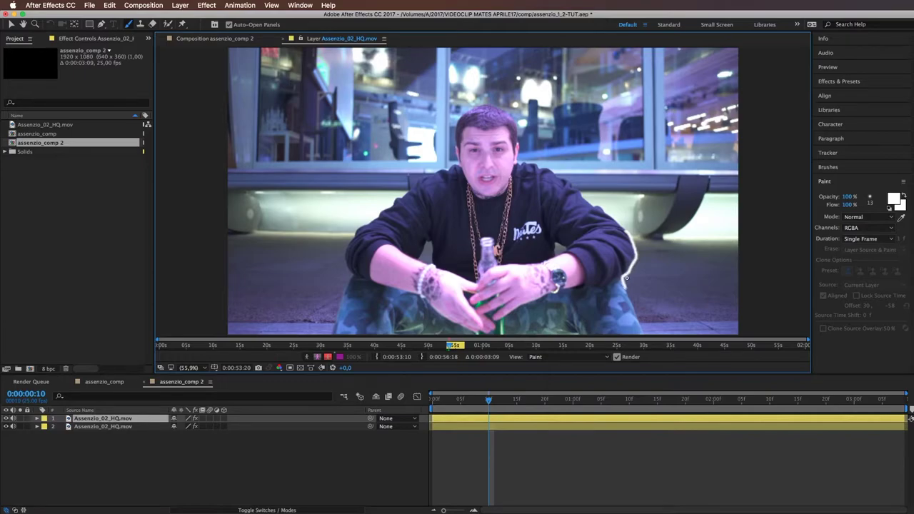
key(Page_Down)
drag(627, 295, 641, 333)
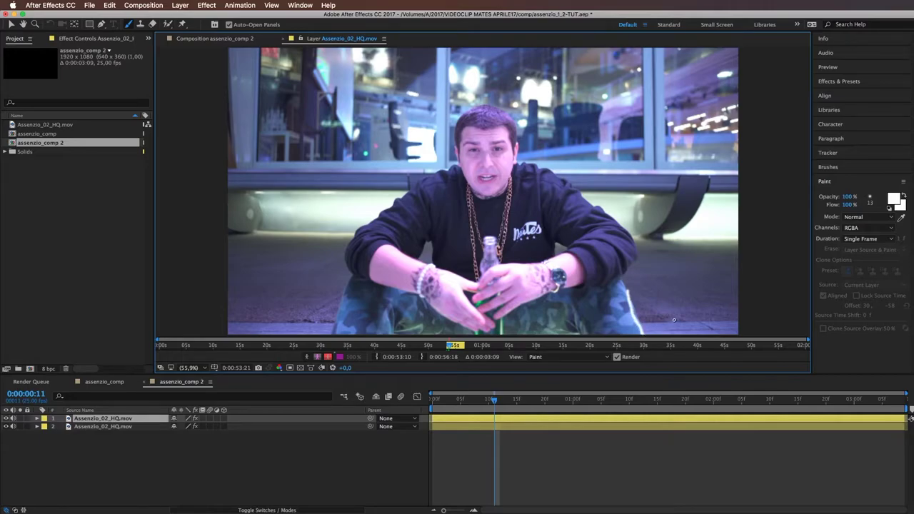
Paint single-frame strokes along the man's gold necklace from frame 12 onward, advancing one frame at a time.
key(Page_Down)
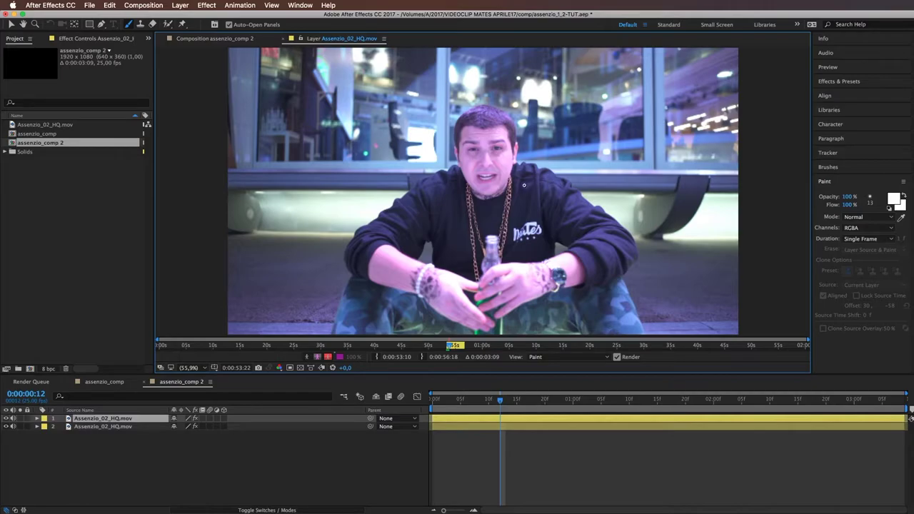
drag(511, 178, 500, 246)
key(Page_Down)
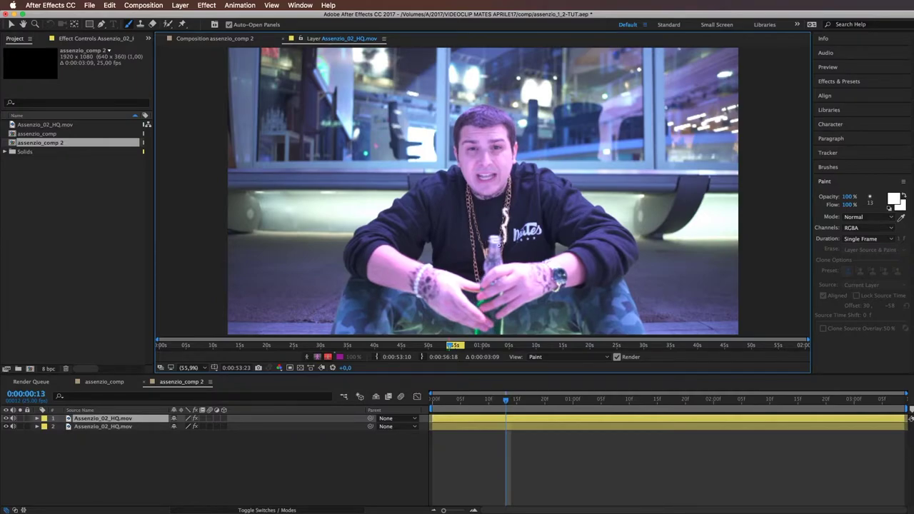
key(Page_Down)
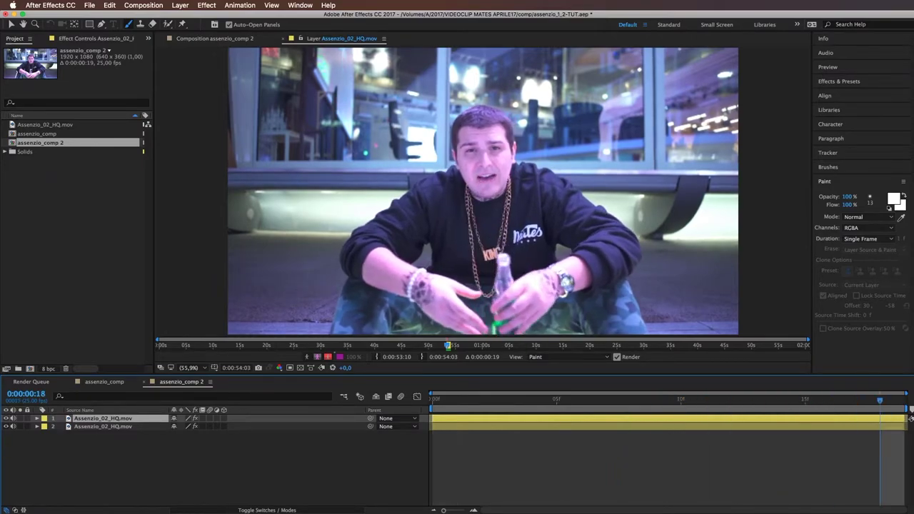
Play back and scrub through the composition to review the frame-by-frame outline animation.
key(space)
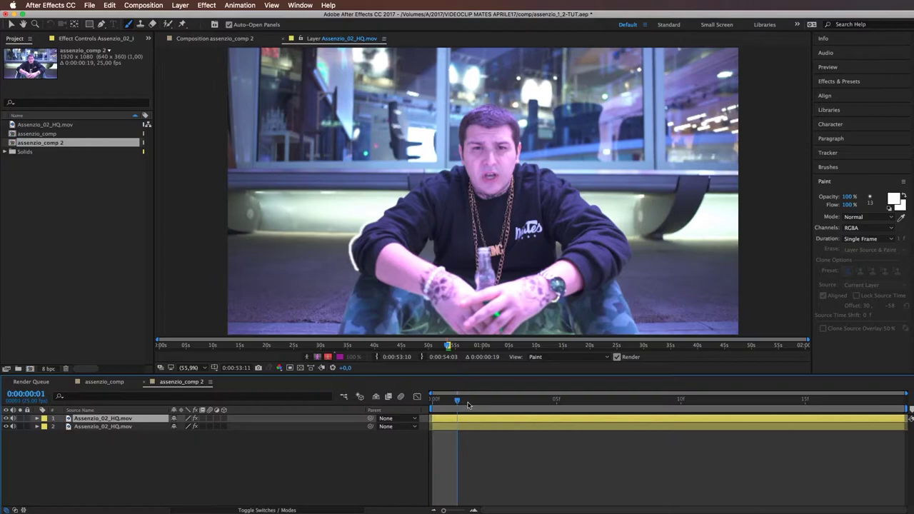
click(489, 401)
drag(491, 401, 635, 411)
key(space)
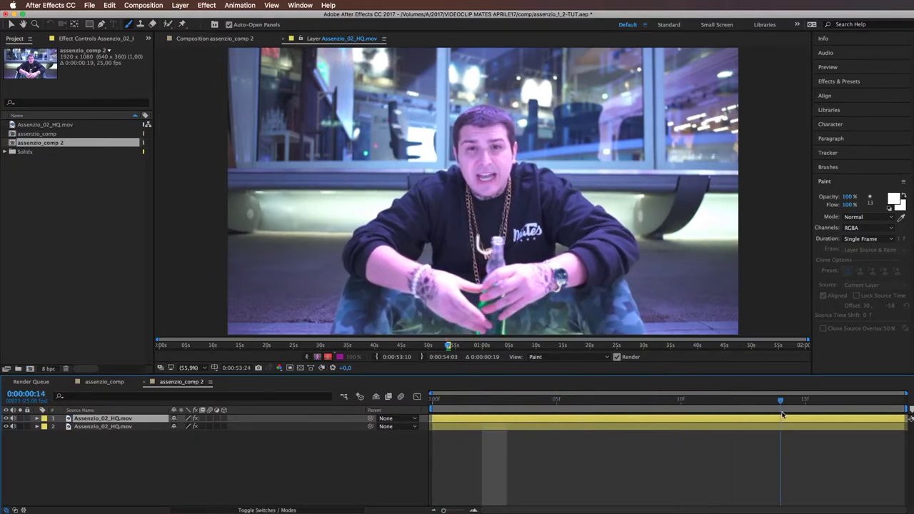
key(space)
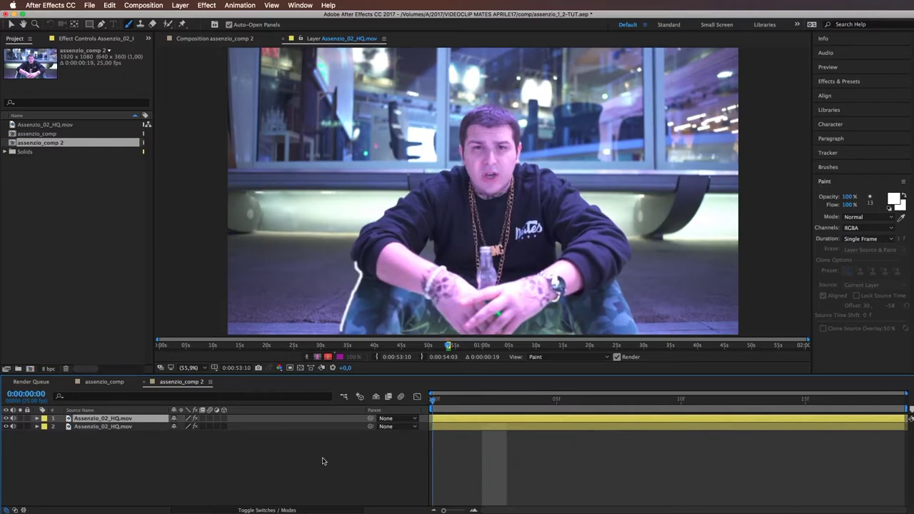
key(space)
key(space)
On frame 0, paint small single-frame scribbles around the man, on the ground and across the windows behind him.
drag(299, 271, 309, 273)
drag(379, 114, 383, 132)
drag(383, 99, 383, 131)
mouse_move(542, 53)
mouse_down()
mouse_move(542, 80)
mouse_move(546, 51)
mouse_up()
drag(663, 105, 651, 121)
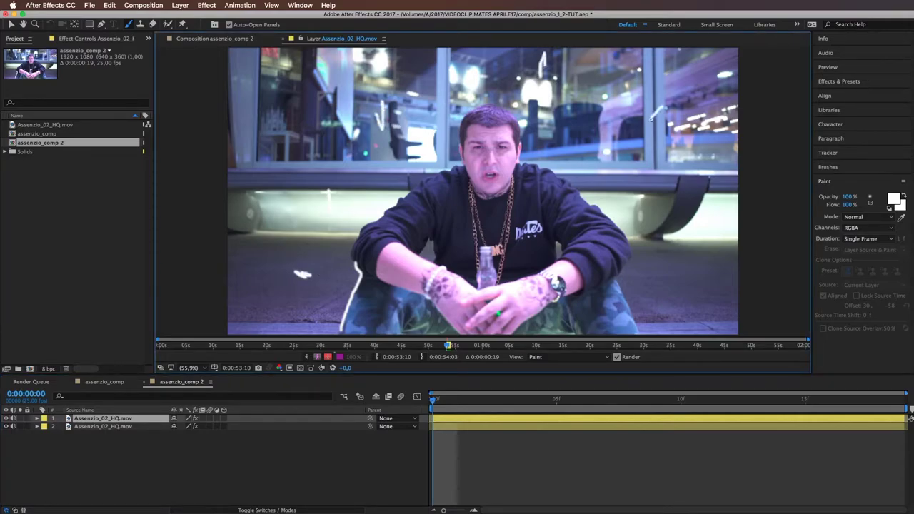
On frame 1, scatter short single-frame scribbles over the windows, the bench support and the ground on both sides.
key(Page_Down)
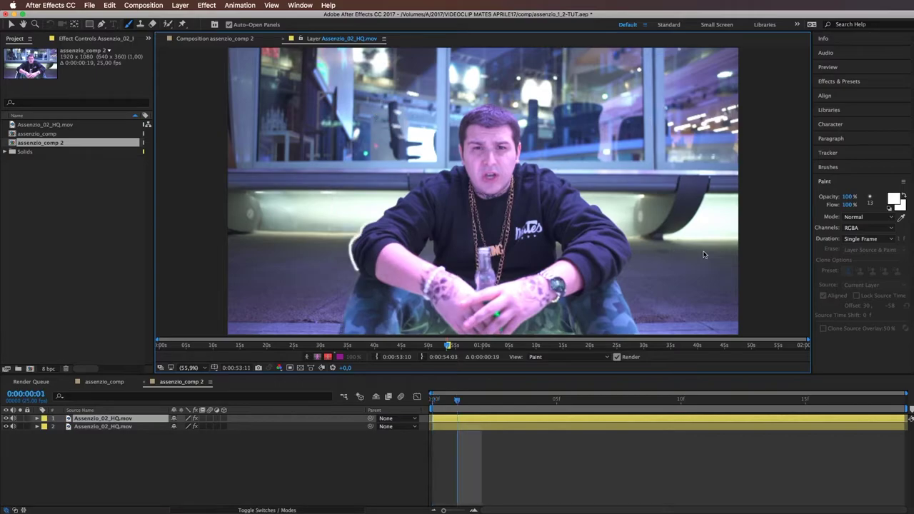
drag(282, 273, 299, 278)
drag(332, 156, 340, 131)
drag(463, 71, 464, 48)
mouse_move(621, 99)
mouse_down()
mouse_move(611, 109)
mouse_move(636, 104)
mouse_up()
drag(674, 193, 690, 191)
drag(697, 281, 657, 282)
On frame 2, add single-frame scribbles at different spots on the windows, the wall and the ground.
key(Page_Down)
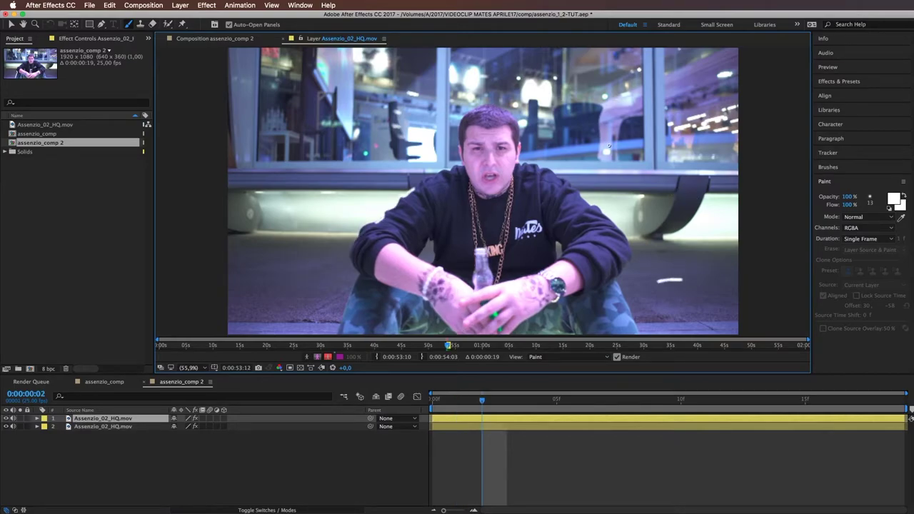
drag(663, 168, 658, 162)
mouse_move(421, 76)
mouse_down()
mouse_move(424, 84)
mouse_move(426, 72)
mouse_up()
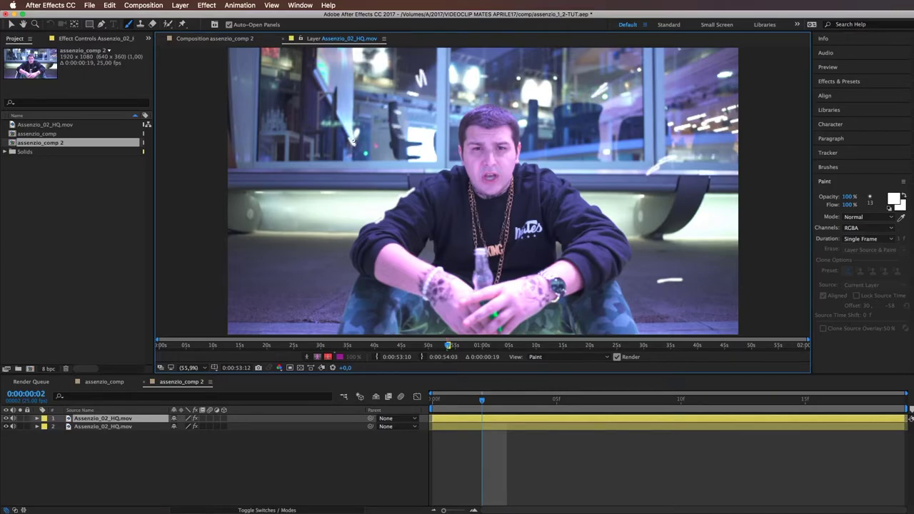
drag(311, 227, 297, 211)
mouse_move(262, 281)
mouse_down()
mouse_move(295, 290)
mouse_move(298, 272)
mouse_up()
Paint single-frame scribbles in new background spots on frame 3 and play the animation from the start.
key(Page_Down)
drag(323, 203, 312, 181)
drag(361, 106, 371, 128)
drag(618, 118, 642, 109)
drag(675, 253, 691, 255)
drag(505, 400, 432, 402)
key(space)
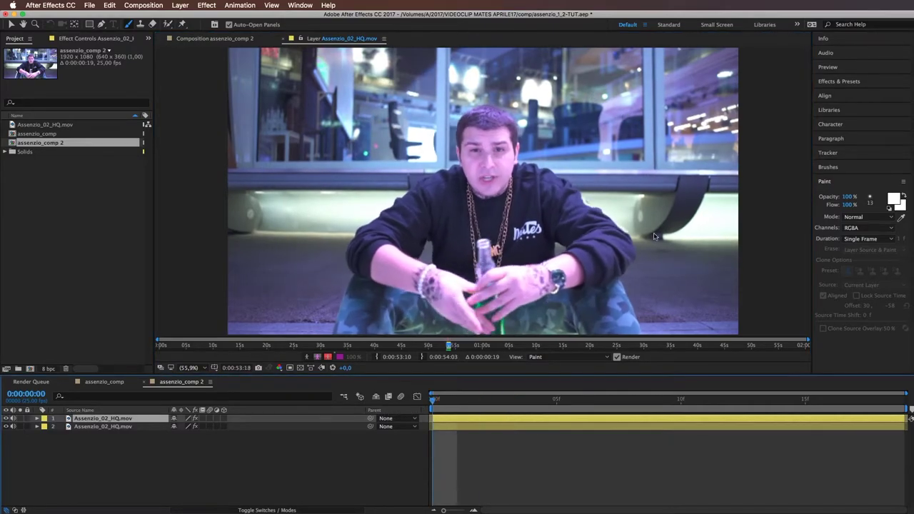
key(space)
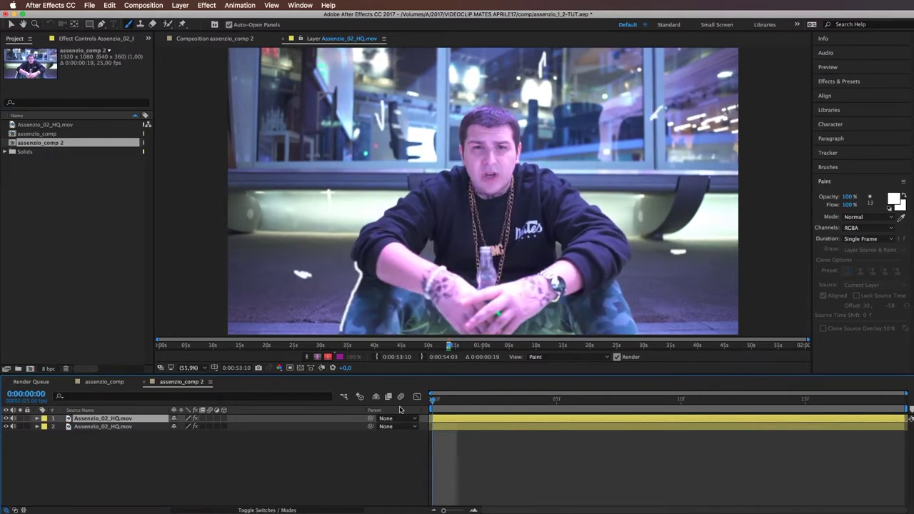
Set the brush duration to Constant, scribble a star on the window at the picture's upper left, and preview it.
click(863, 240)
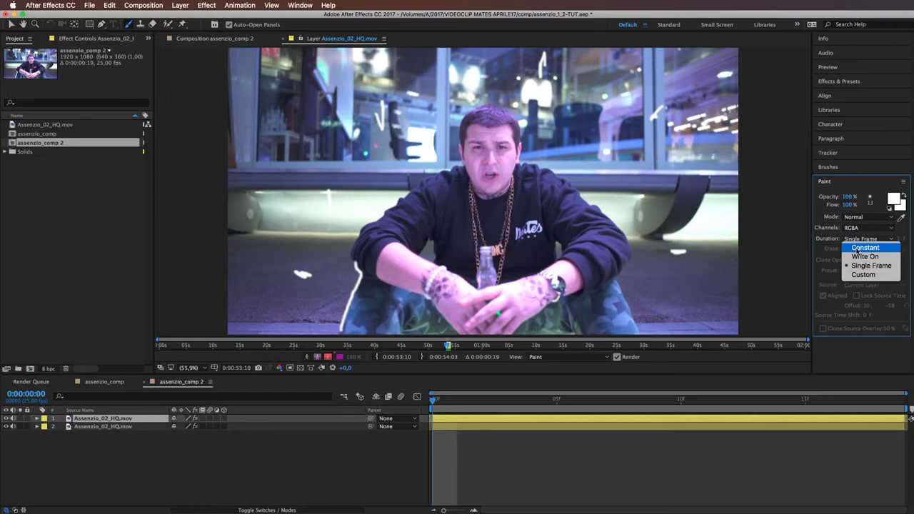
click(858, 250)
mouse_move(278, 100)
mouse_down()
mouse_move(293, 71)
mouse_move(279, 103)
mouse_up()
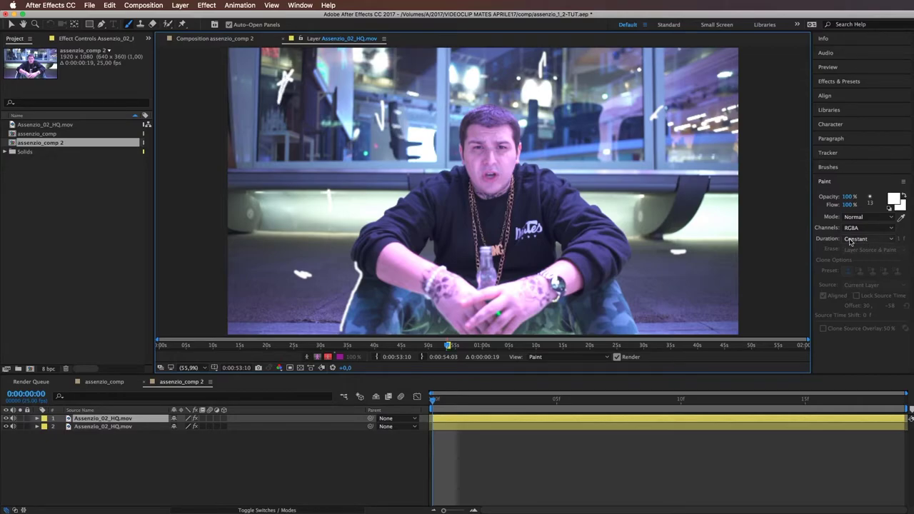
key(space)
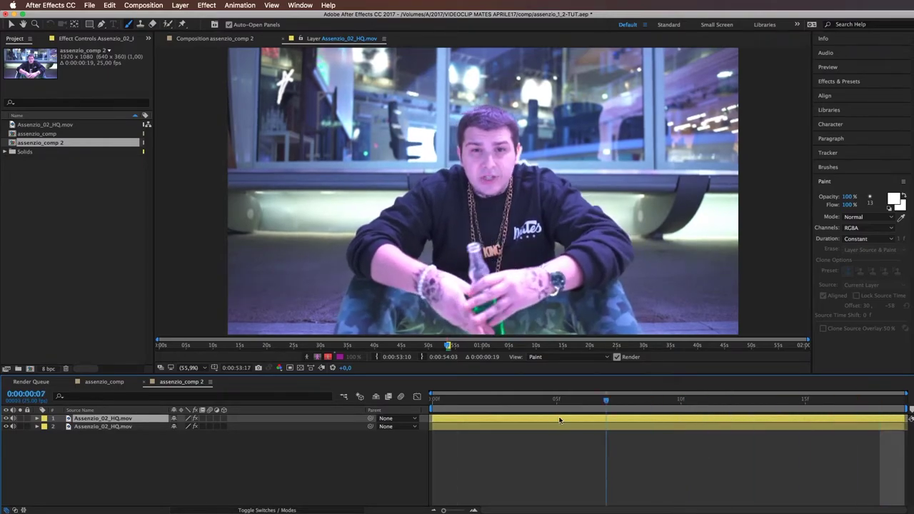
key(space)
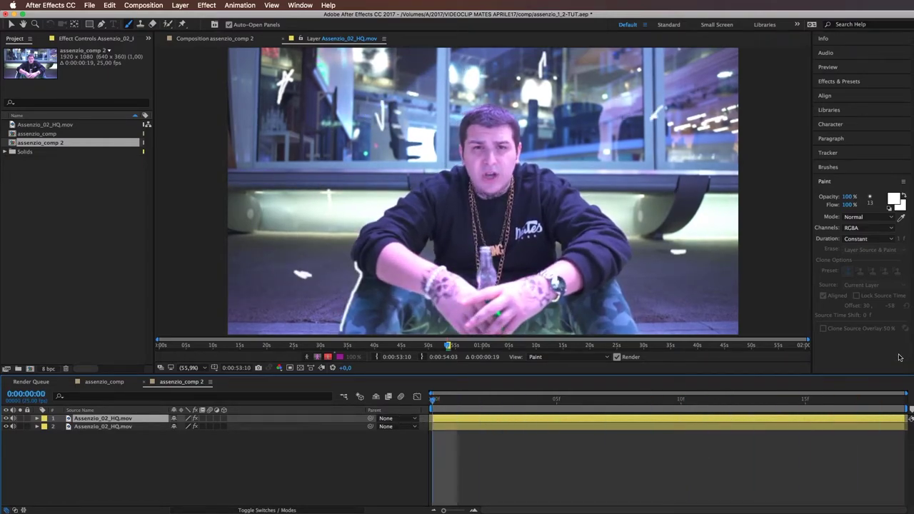
Set the brush duration to Custom with a length of 5 frames.
click(870, 239)
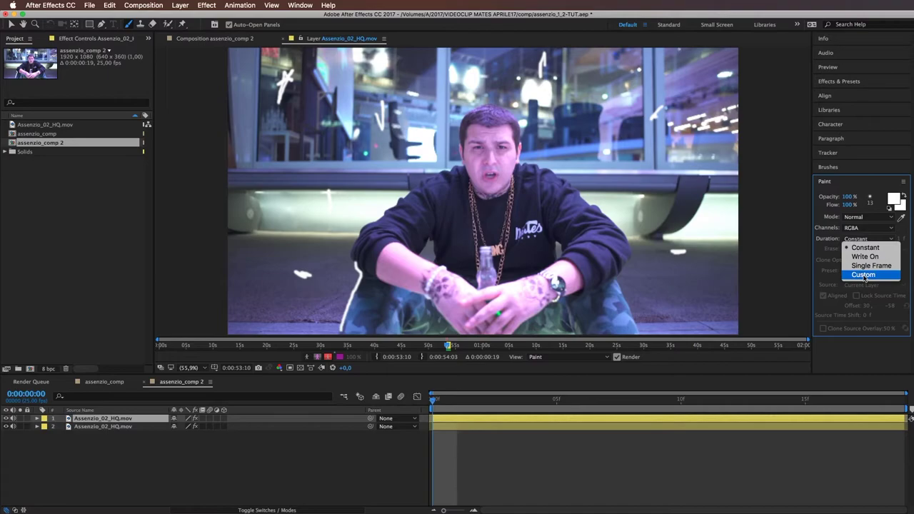
click(864, 275)
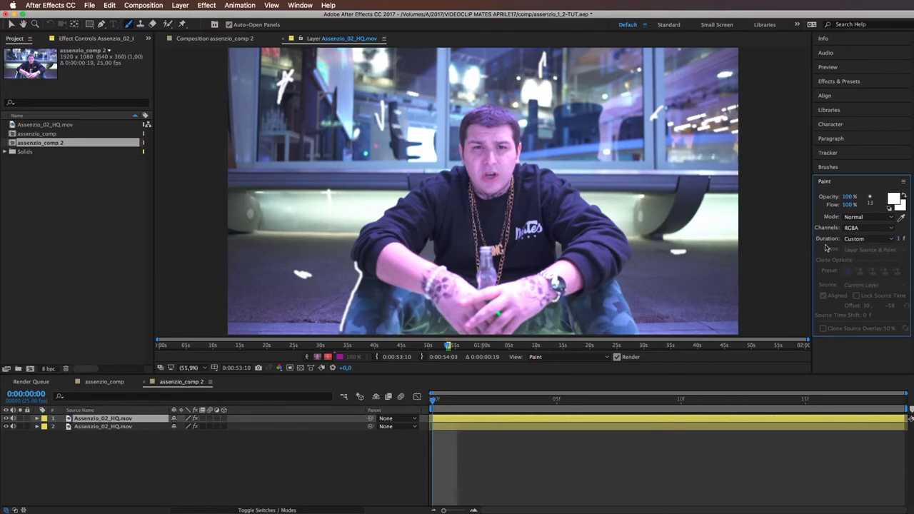
click(901, 240)
key(Return)
Draw a star on the window at the picture's upper right at frame 5 and play through its duration.
drag(469, 401, 557, 420)
key(space)
key(space)
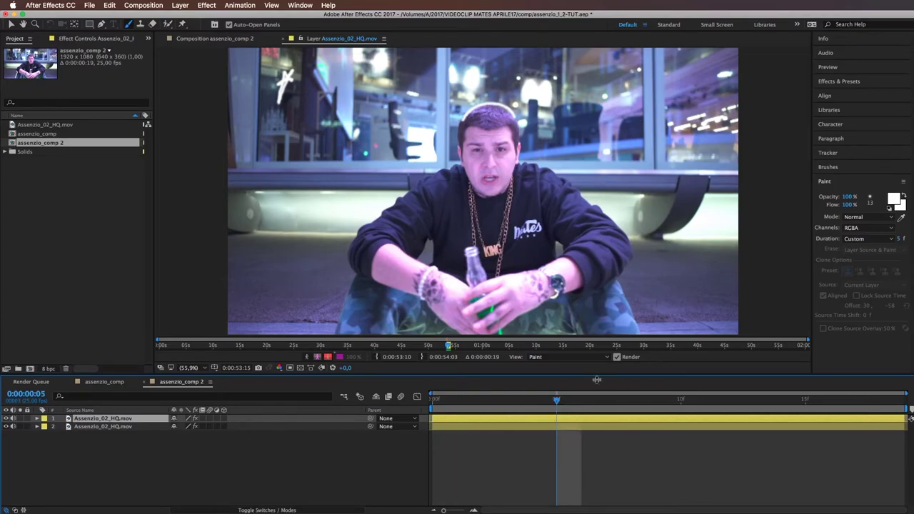
mouse_move(652, 131)
mouse_down()
mouse_move(667, 71)
mouse_move(674, 120)
mouse_move(659, 108)
mouse_move(674, 94)
mouse_move(647, 145)
mouse_up()
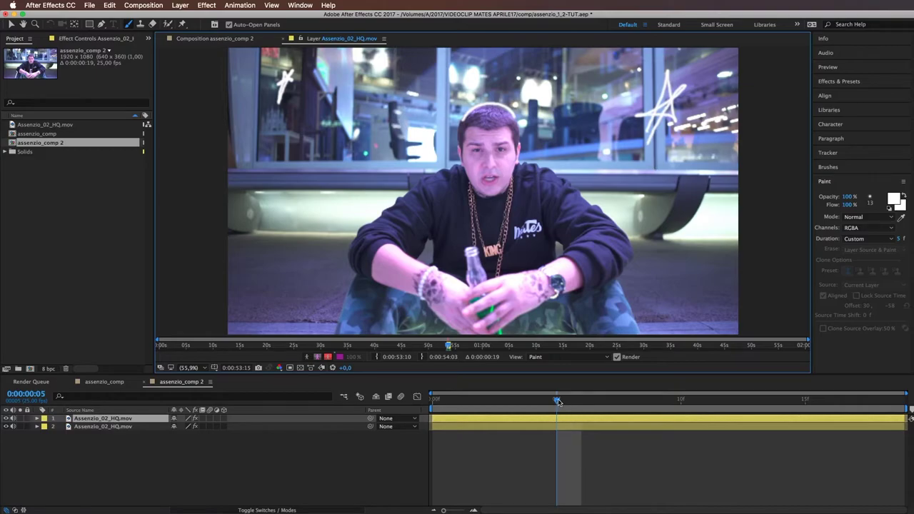
mouse_move(557, 409)
mouse_down()
mouse_move(687, 421)
mouse_move(534, 419)
mouse_up()
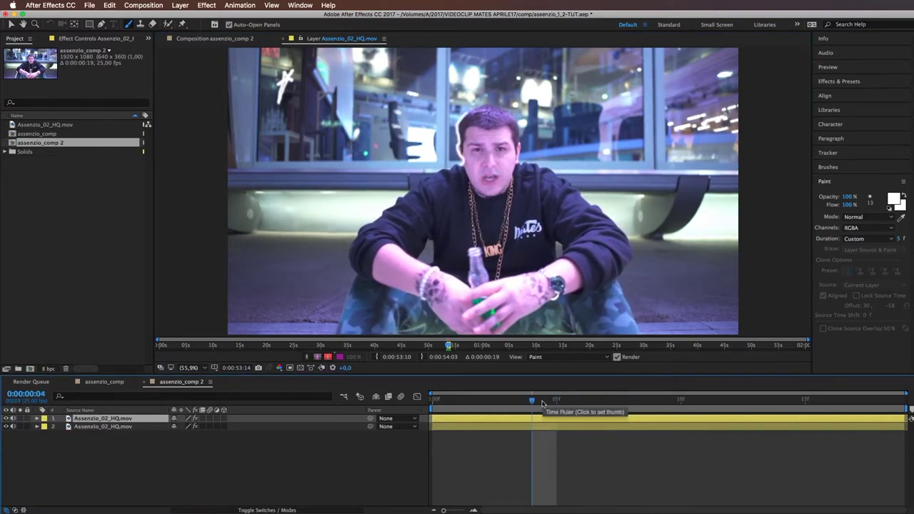
key(space)
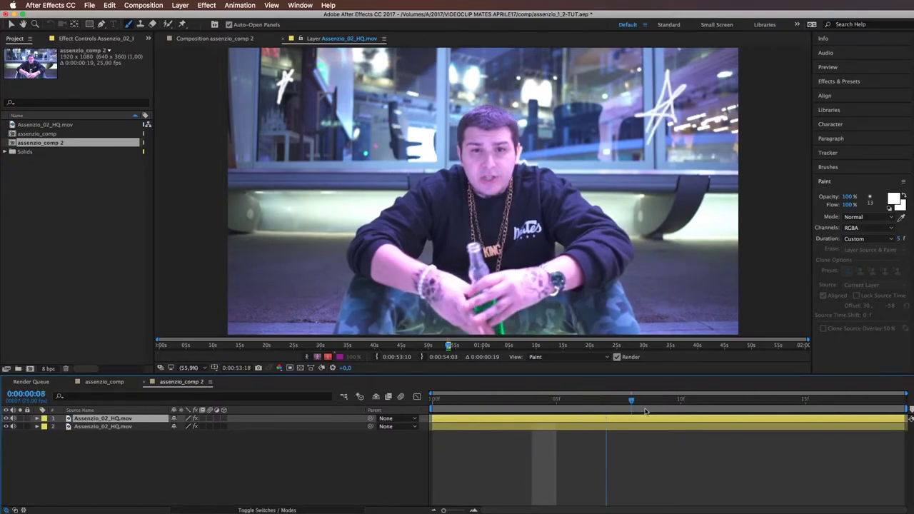
key(space)
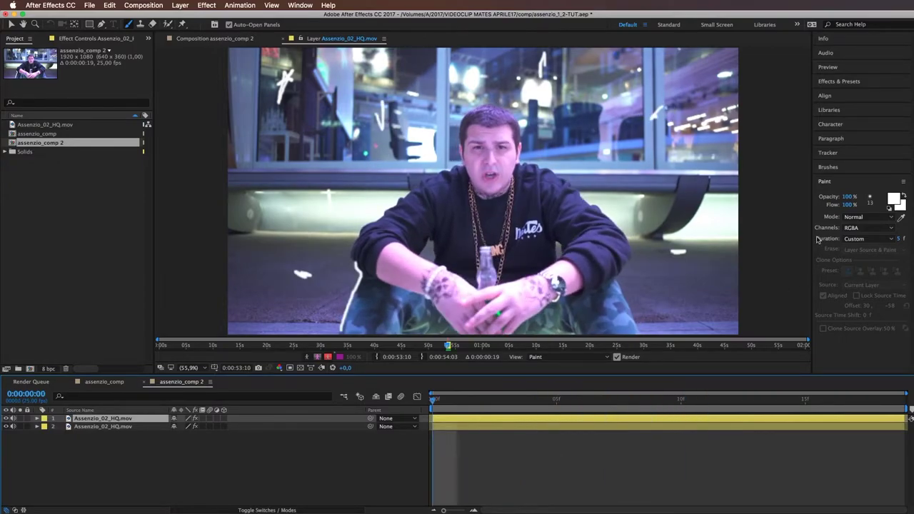
Set the brush duration to Write On and draw a star on the ground beside the leg on the picture's right.
click(868, 239)
click(793, 246)
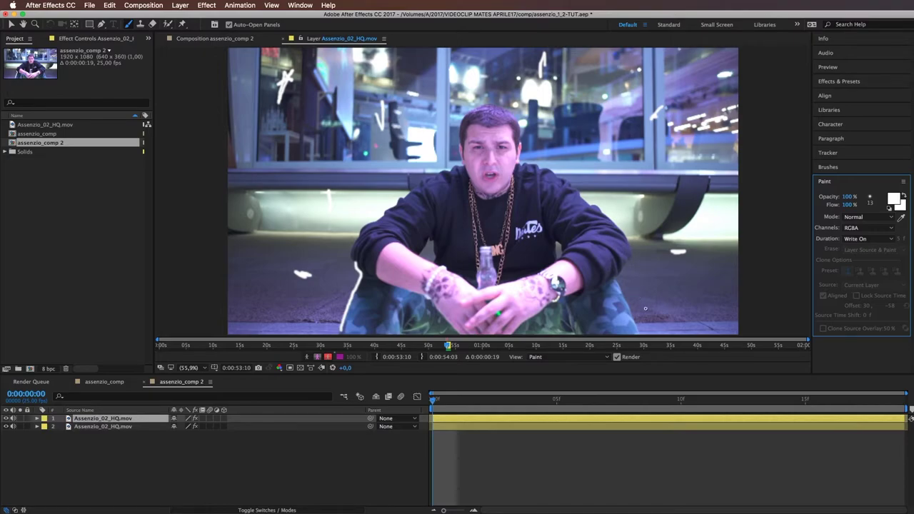
click(492, 384)
key(space)
key(space)
mouse_move(652, 307)
mouse_down()
mouse_move(665, 263)
mouse_move(679, 298)
mouse_move(643, 291)
mouse_move(700, 269)
mouse_move(654, 317)
mouse_up()
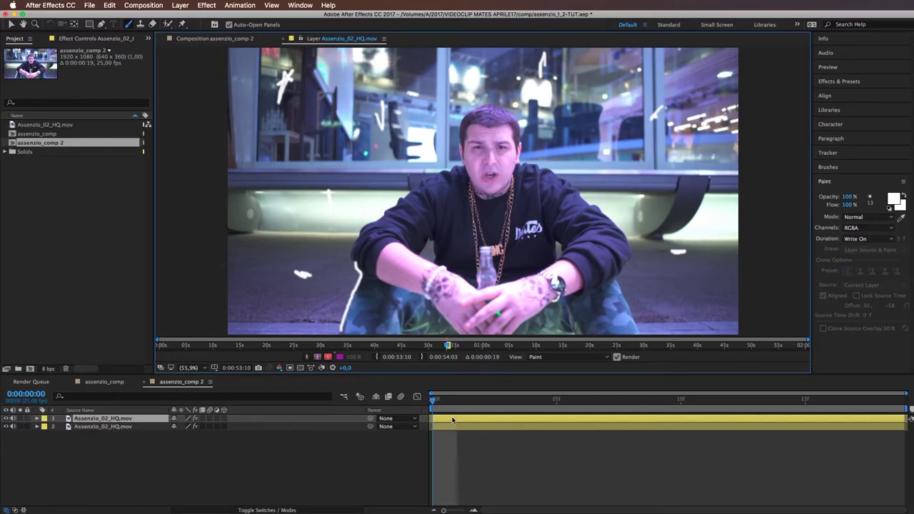
Scrub and play through the composition to examine how the Write On star draws itself over time.
drag(434, 400, 885, 400)
key(space)
drag(436, 405, 684, 399)
key(space)
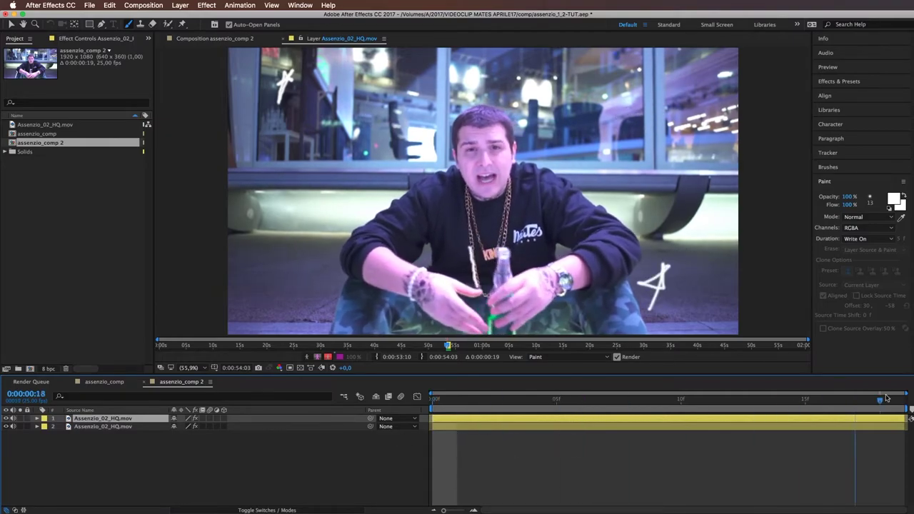
click(881, 398)
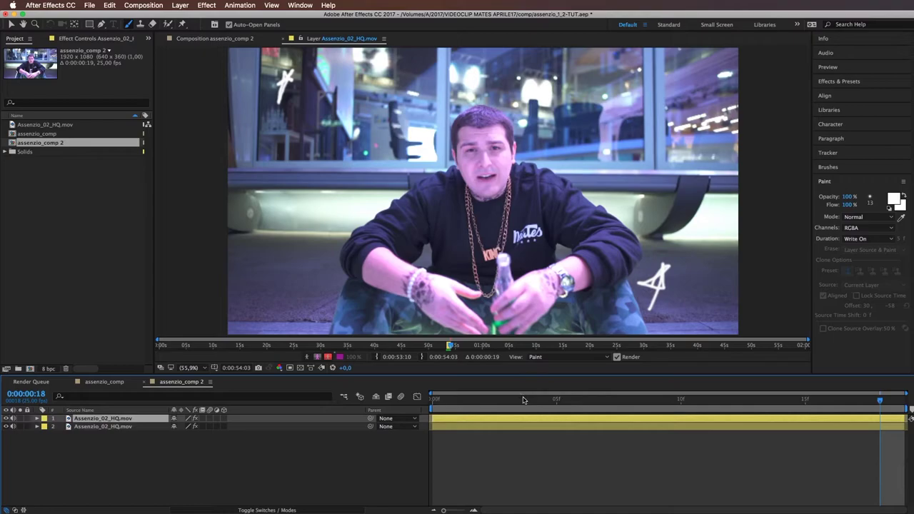
key(Home)
key(space)
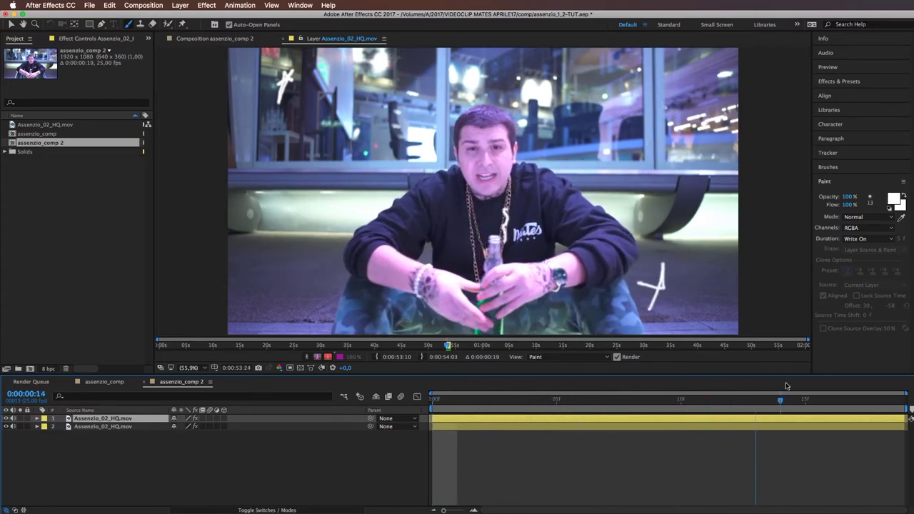
key(space)
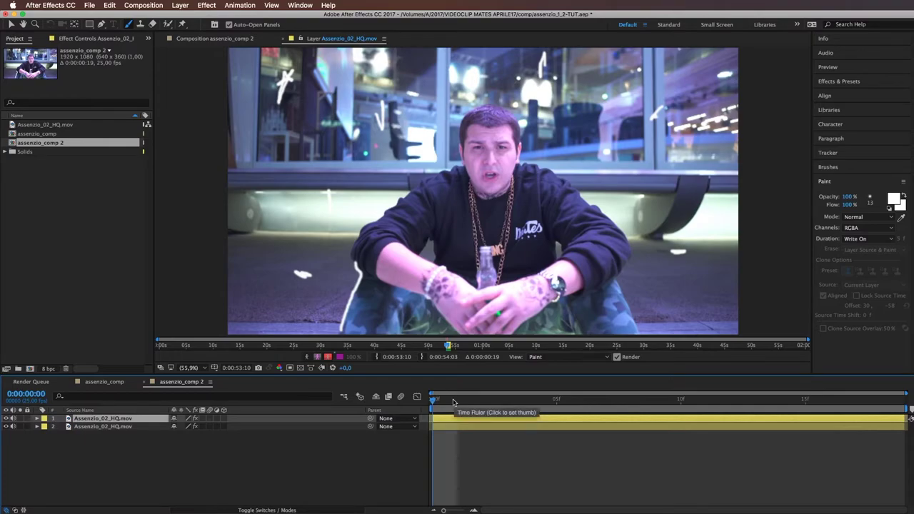
key(space)
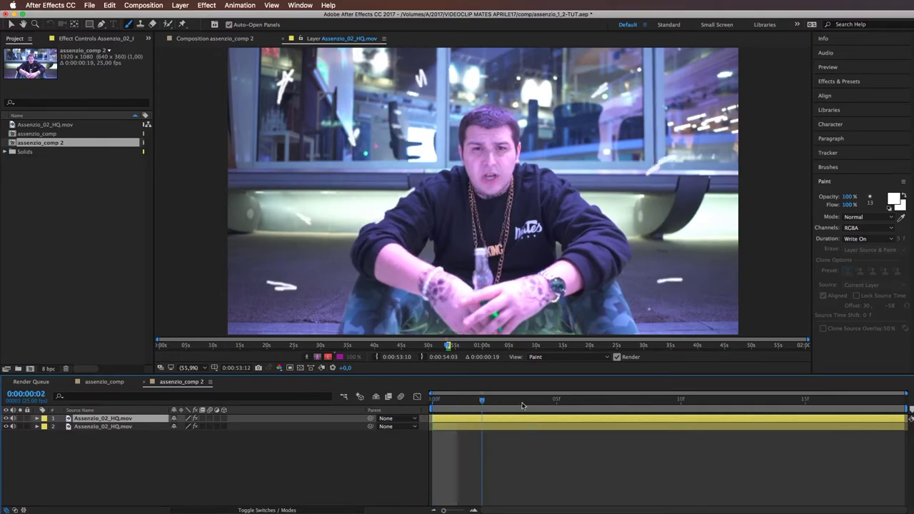
key(space)
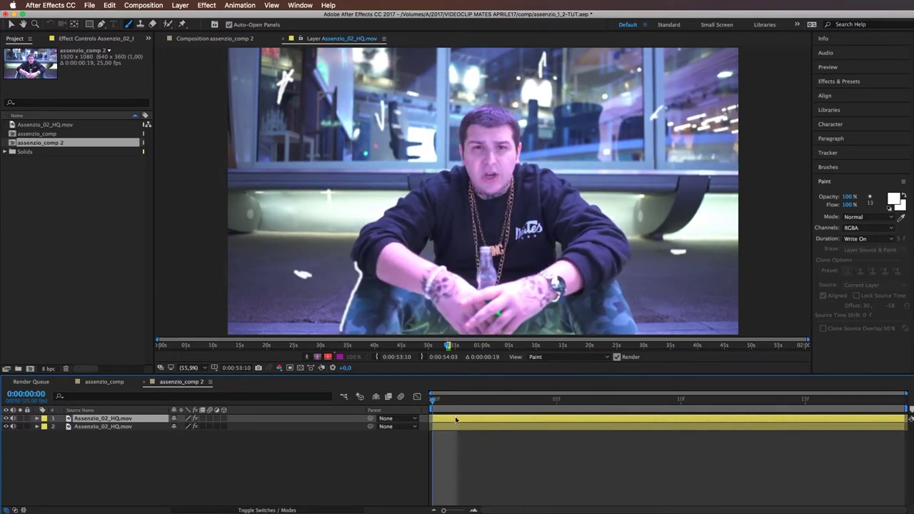
Delete the Stereo Mixer effect from the painted top footage layer, leaving its Paint effect selected.
click(95, 38)
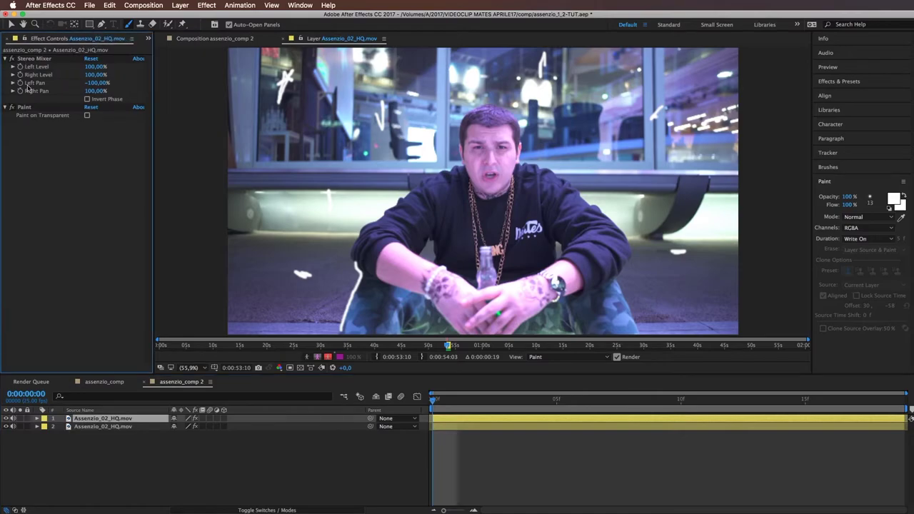
click(40, 59)
key(Delete)
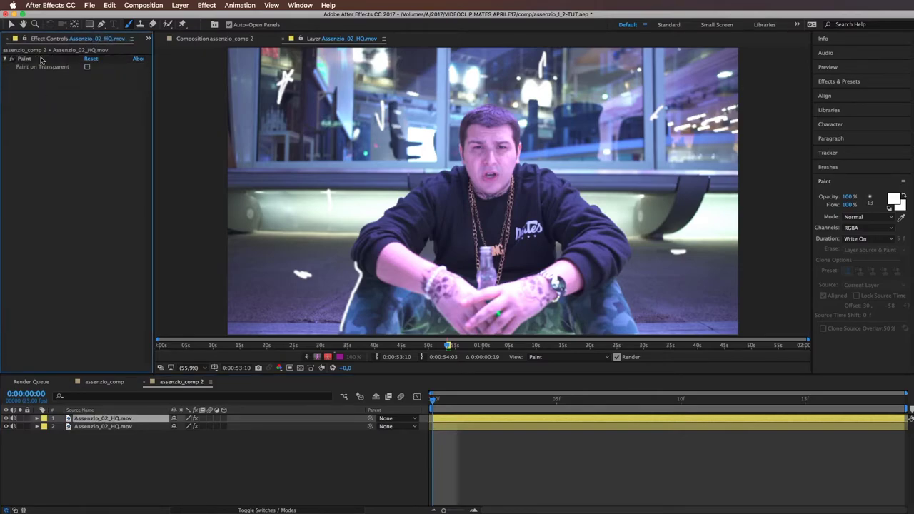
click(30, 60)
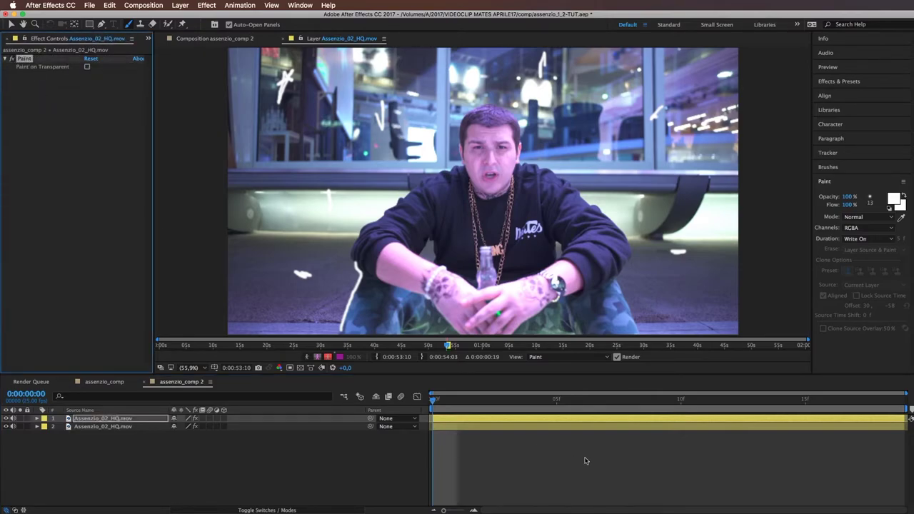
Play through the painted layer, return to the composition view and hide the bottom footage layer.
key(space)
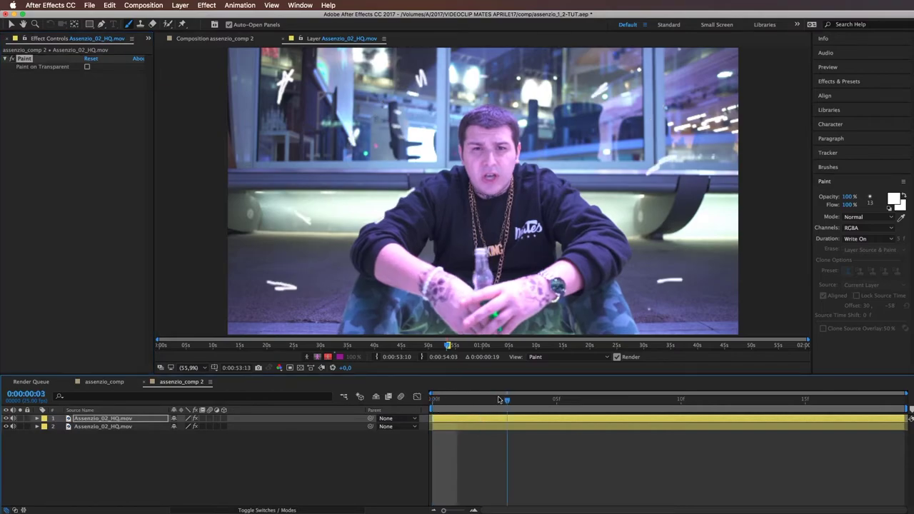
key(space)
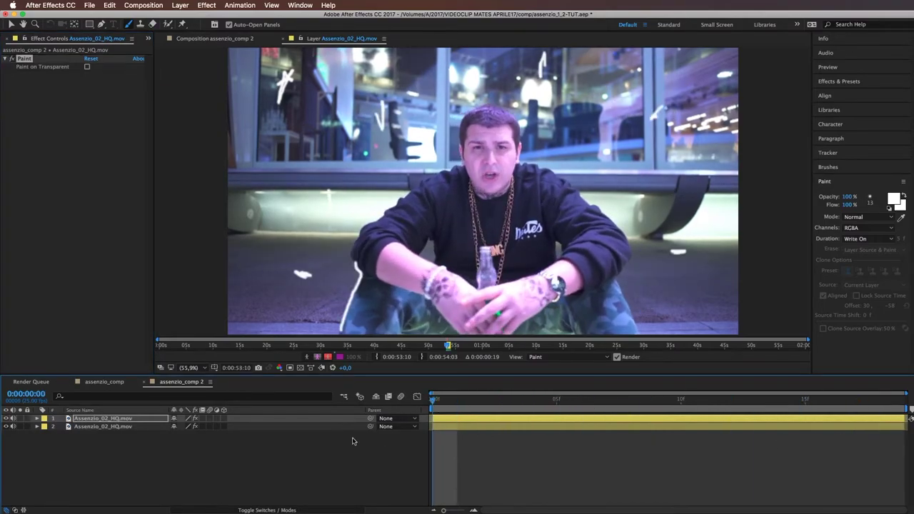
click(207, 39)
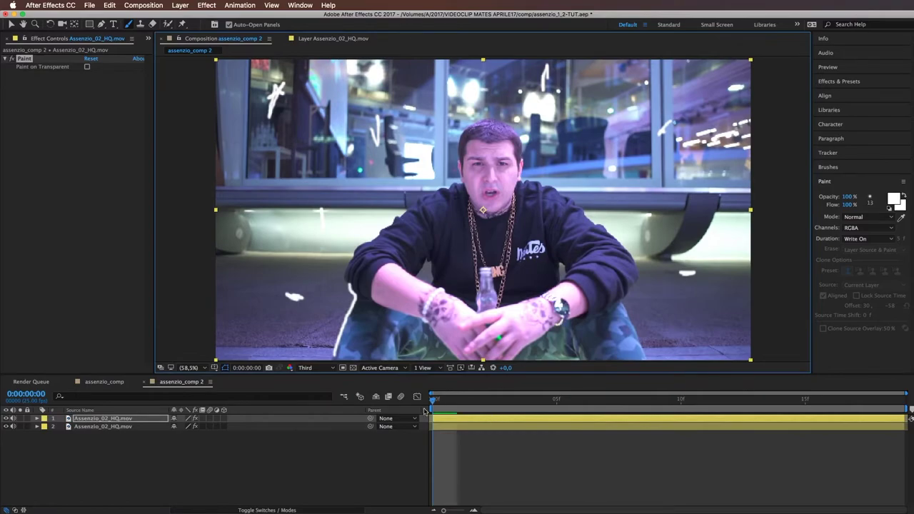
mouse_move(435, 400)
mouse_down()
mouse_move(480, 400)
mouse_move(433, 400)
mouse_up()
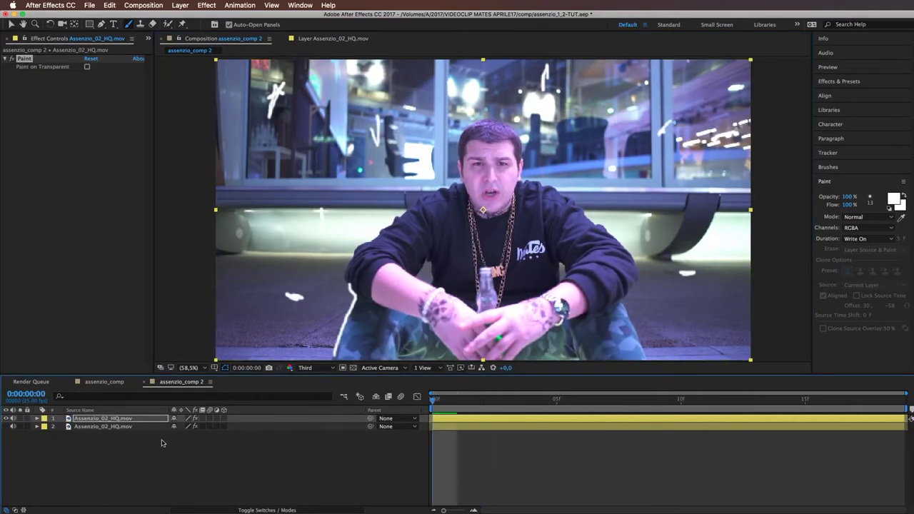
click(130, 427)
click(434, 419)
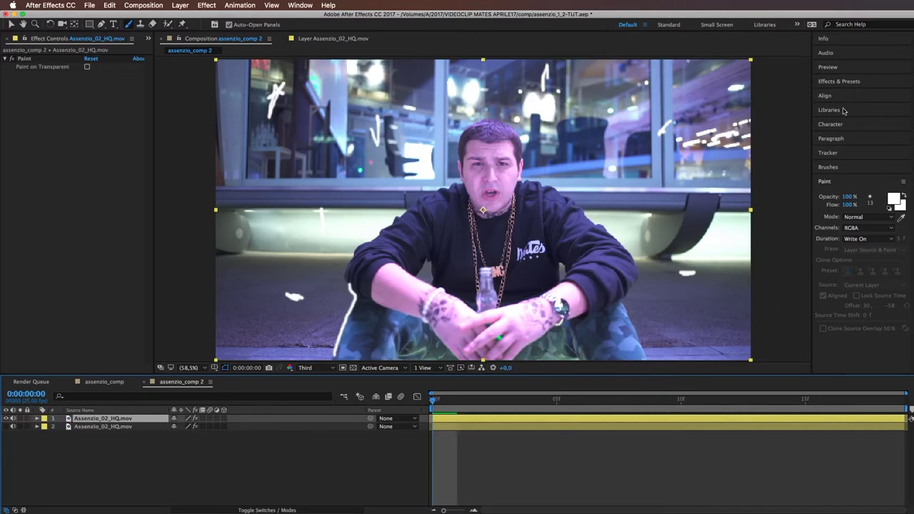
Apply the Gradient Ramp effect to the painted top layer and switch the effect off.
click(833, 83)
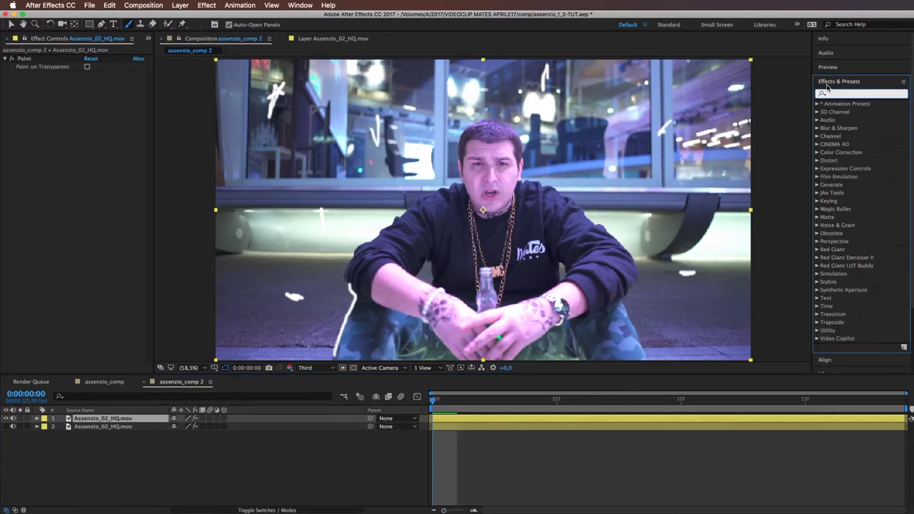
text(ramp)
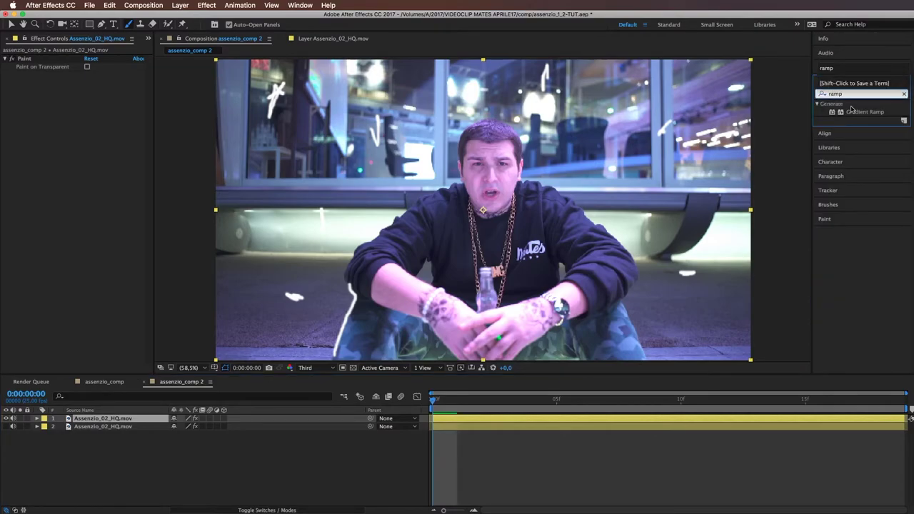
drag(860, 114, 481, 419)
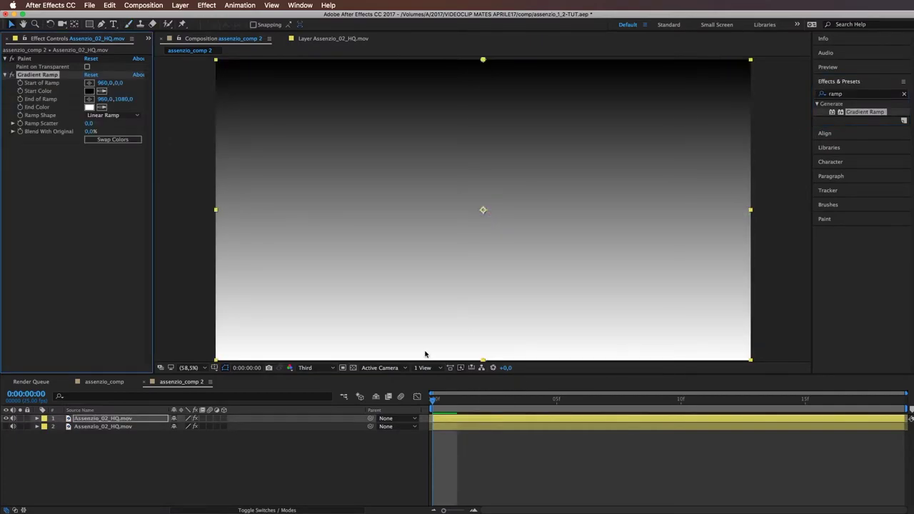
click(12, 75)
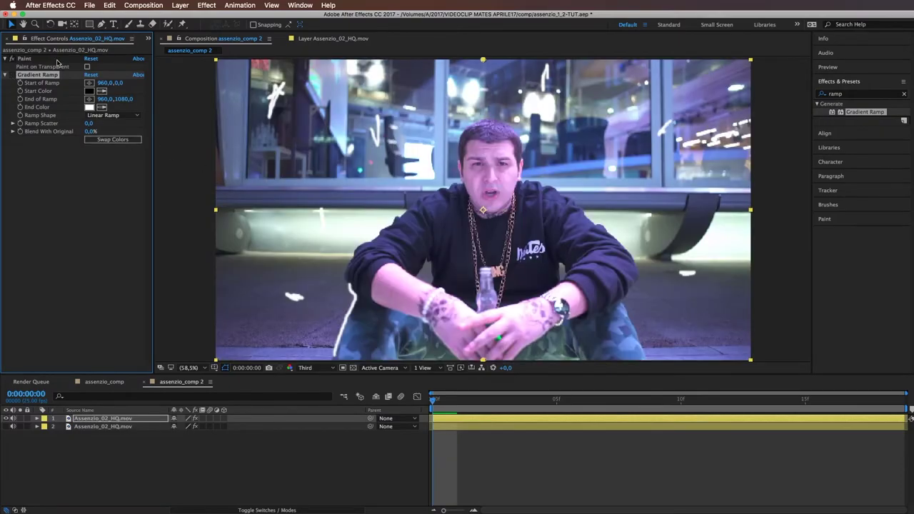
Enable Paint on Transparent in the Paint effect and check the isolated strokes over time and against the transparency grid.
click(34, 60)
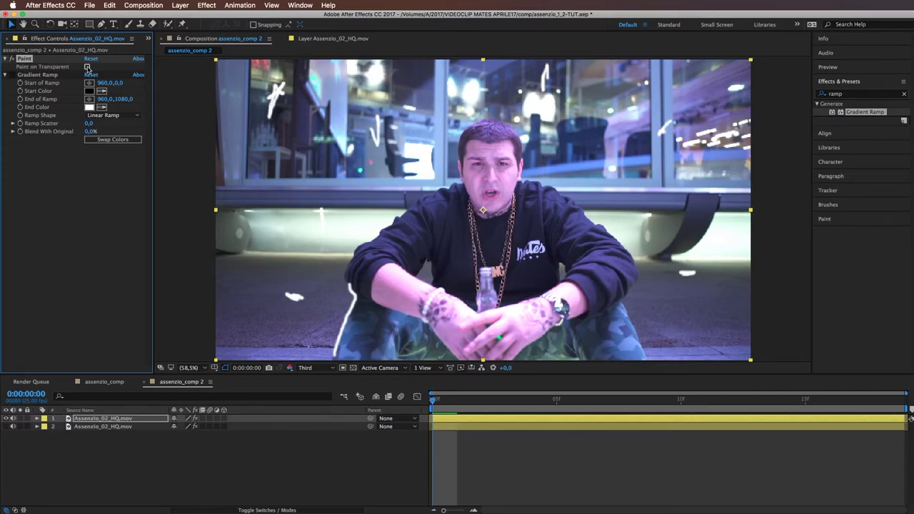
click(88, 67)
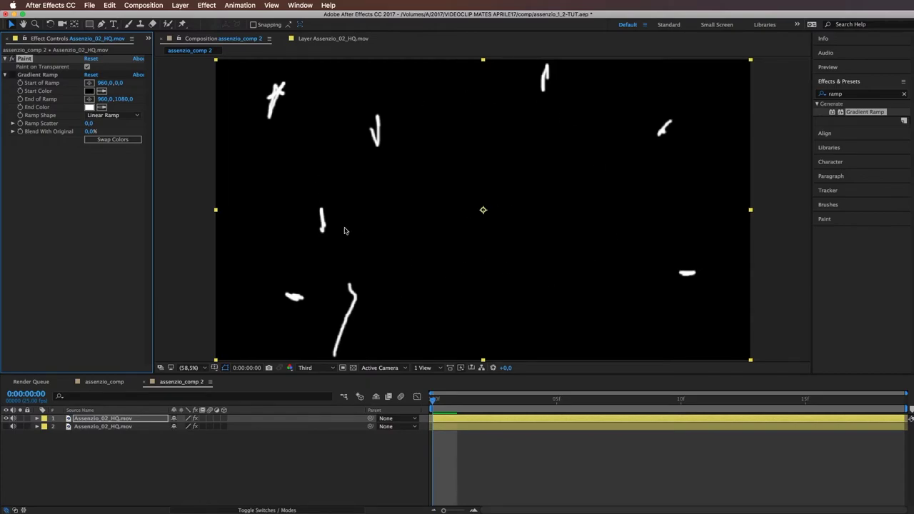
mouse_move(441, 398)
mouse_down()
mouse_move(475, 414)
mouse_move(907, 451)
mouse_move(426, 479)
mouse_up()
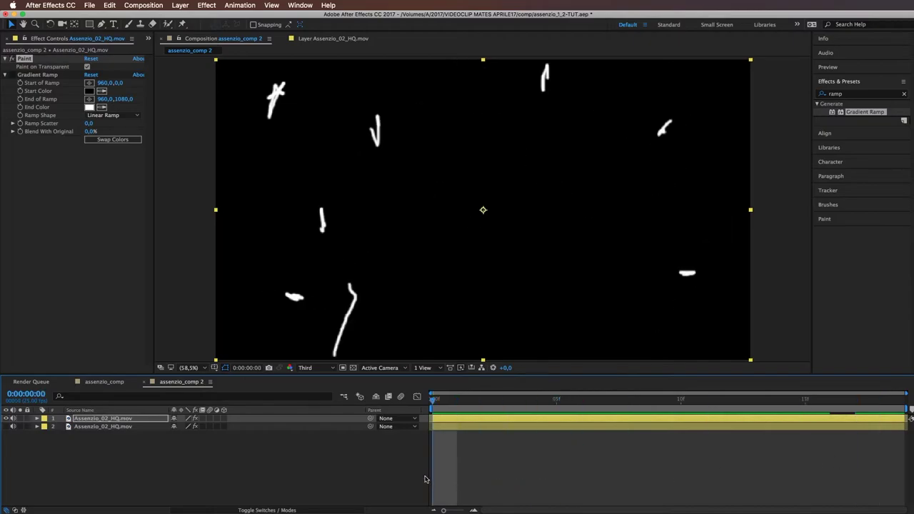
click(352, 367)
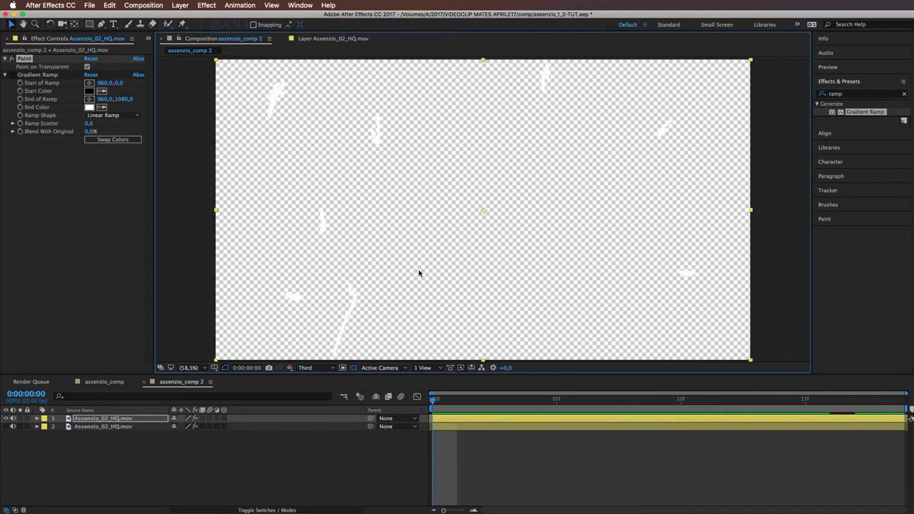
click(353, 369)
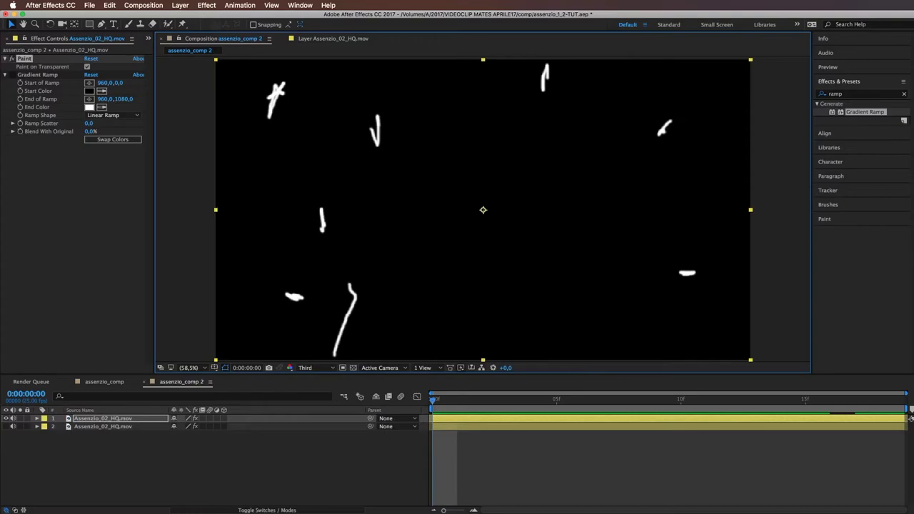
Make the bottom footage layer visible again and preview the isolated strokes over it.
click(7, 426)
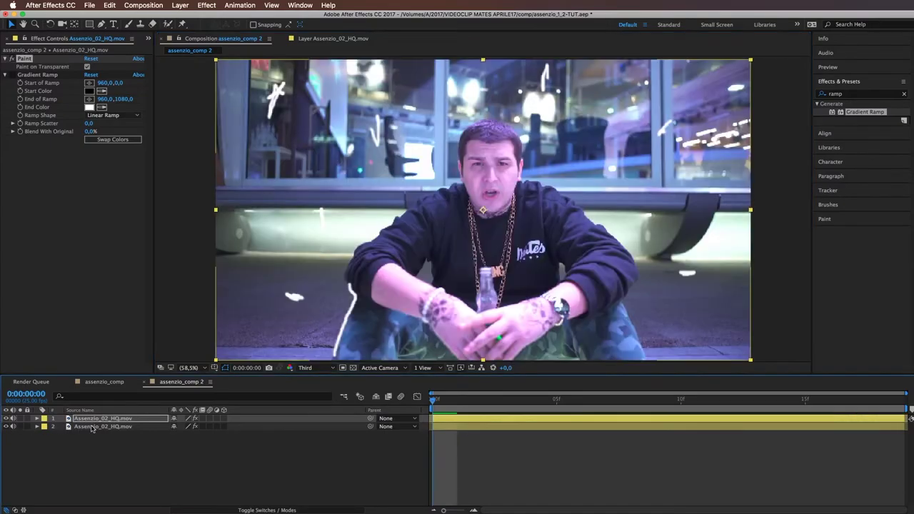
click(94, 427)
key(space)
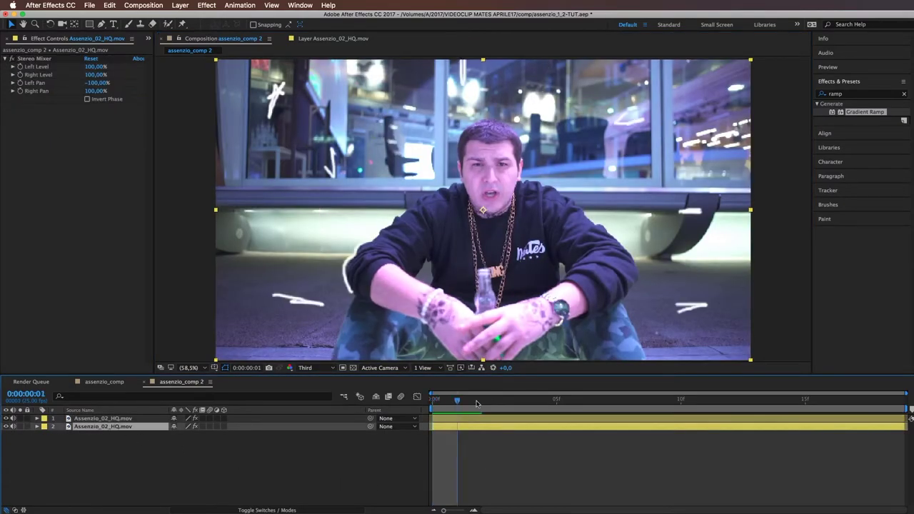
click(461, 420)
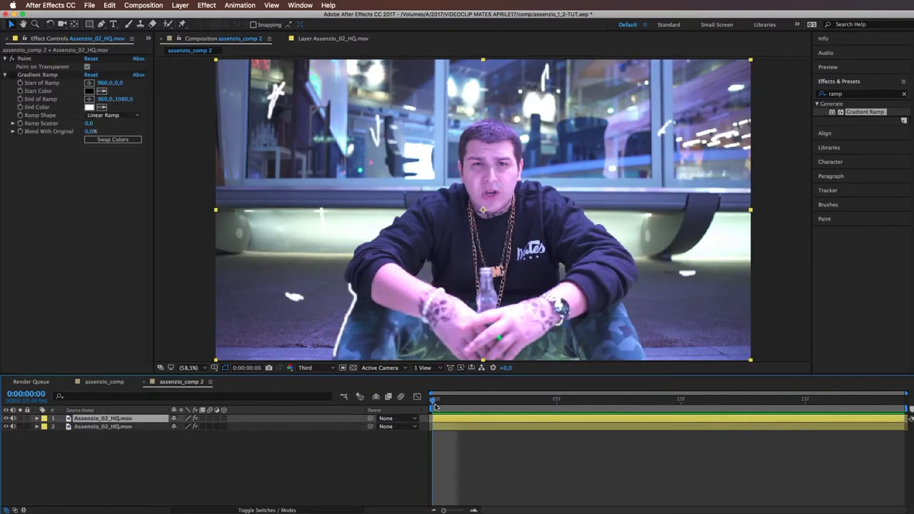
Switch the Gradient Ramp back on and set both its start and end colors to red.
click(39, 74)
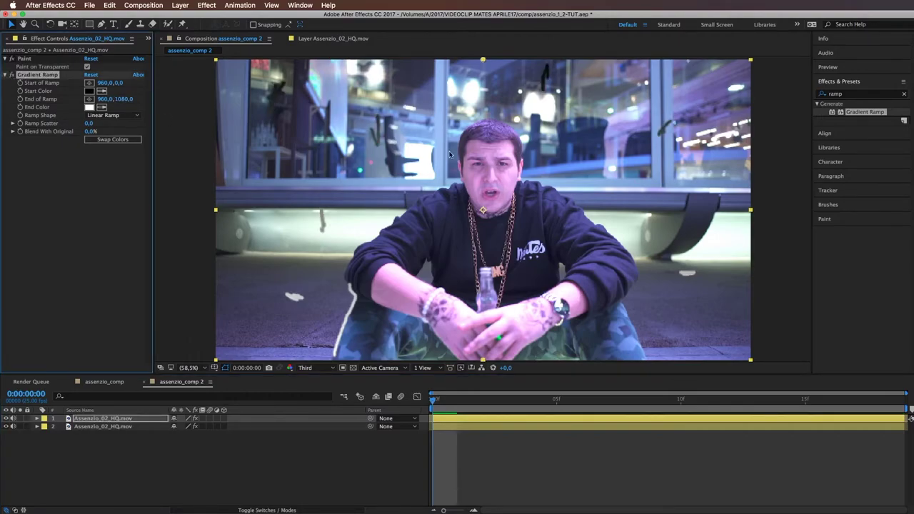
click(89, 91)
click(128, 76)
click(217, 74)
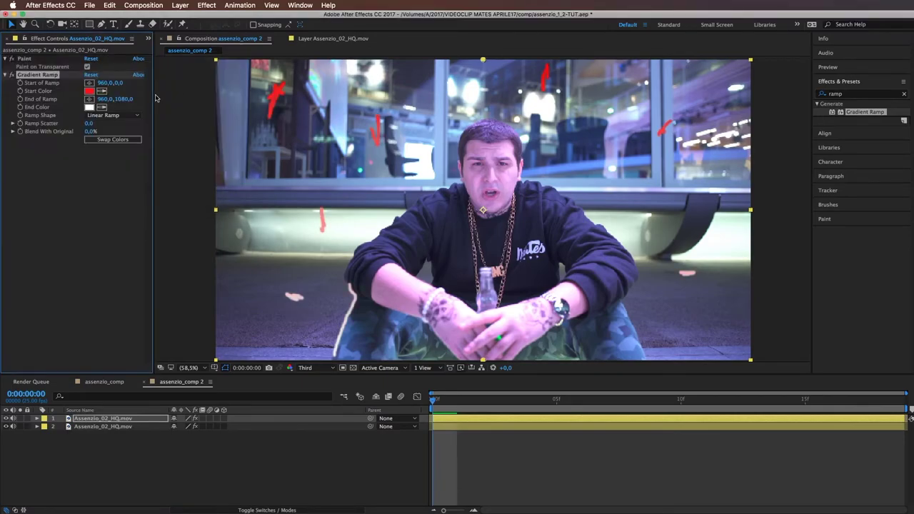
click(89, 107)
click(128, 76)
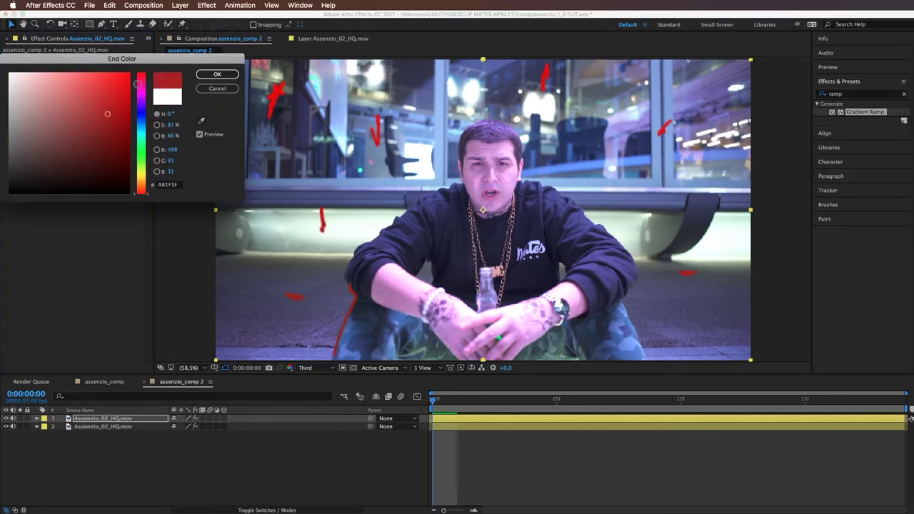
click(218, 75)
Play through the red strokes in assenzio_comp 2 and compare them with the footage in assenzio_comp.
key(space)
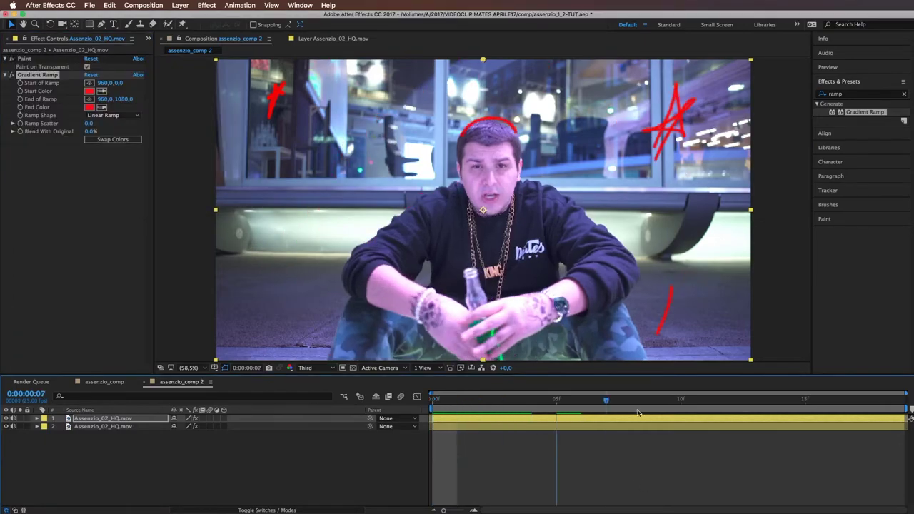
key(space)
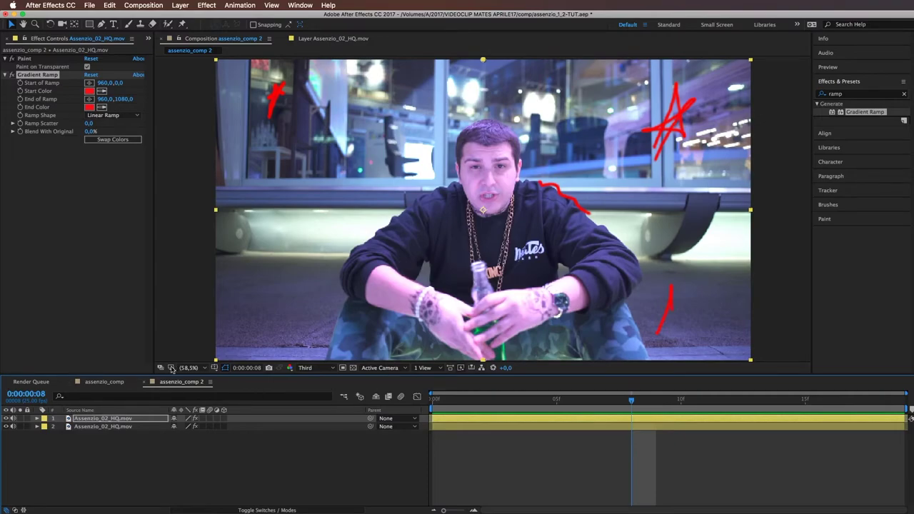
click(111, 382)
drag(500, 398, 235, 383)
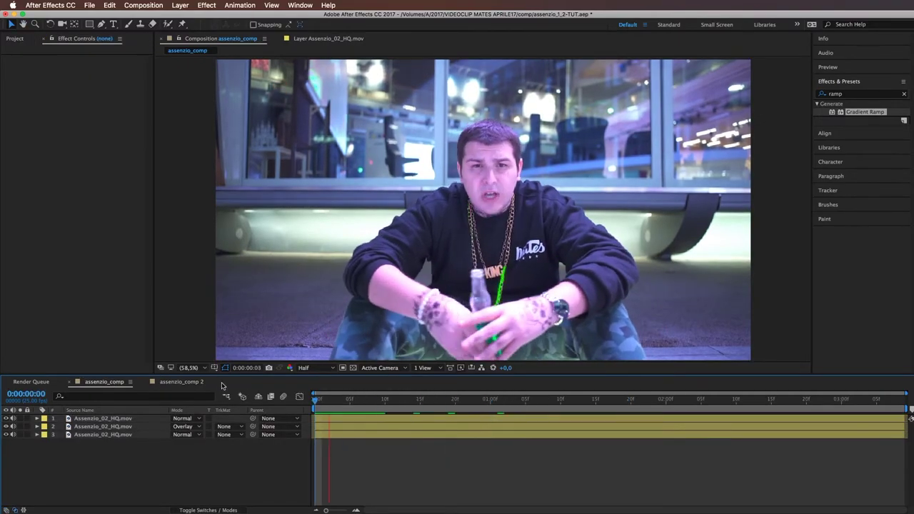
click(213, 382)
key(space)
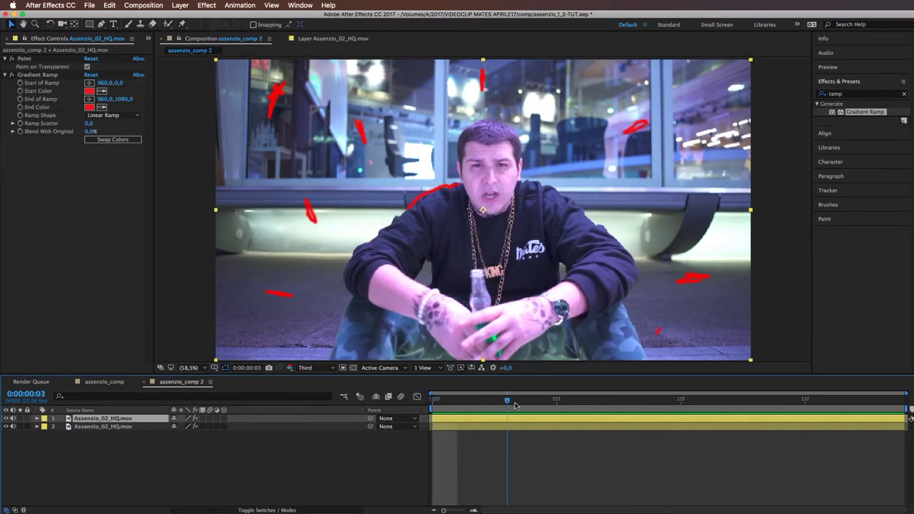
key(space)
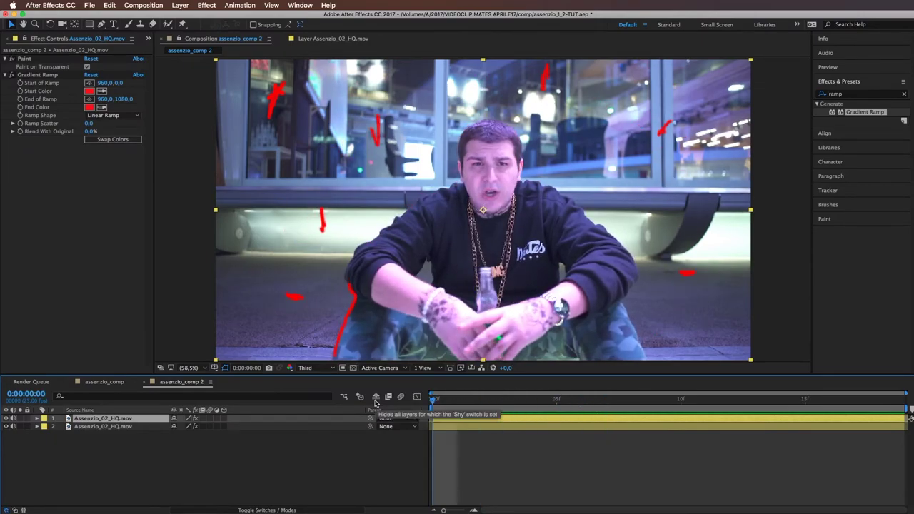
Apply the Glow effect to the painted layer and set its Glow Radius to 72.
click(904, 94)
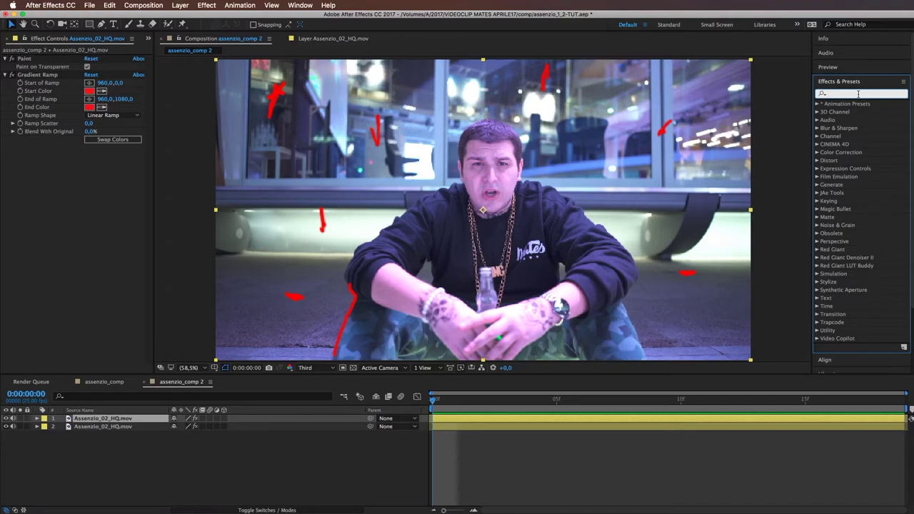
text(glow)
drag(852, 160, 96, 171)
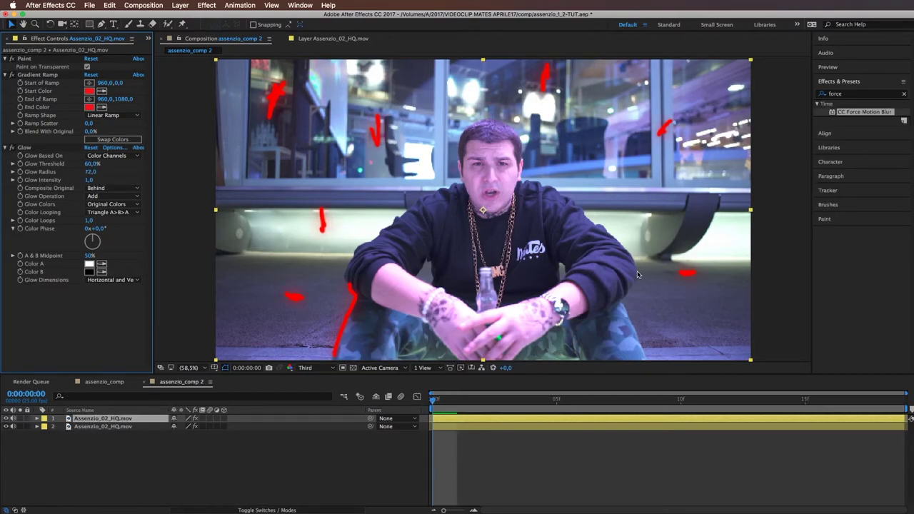
Apply the Gaussian Blur effect to the painted layer with a Blurriness of 5.
click(862, 96)
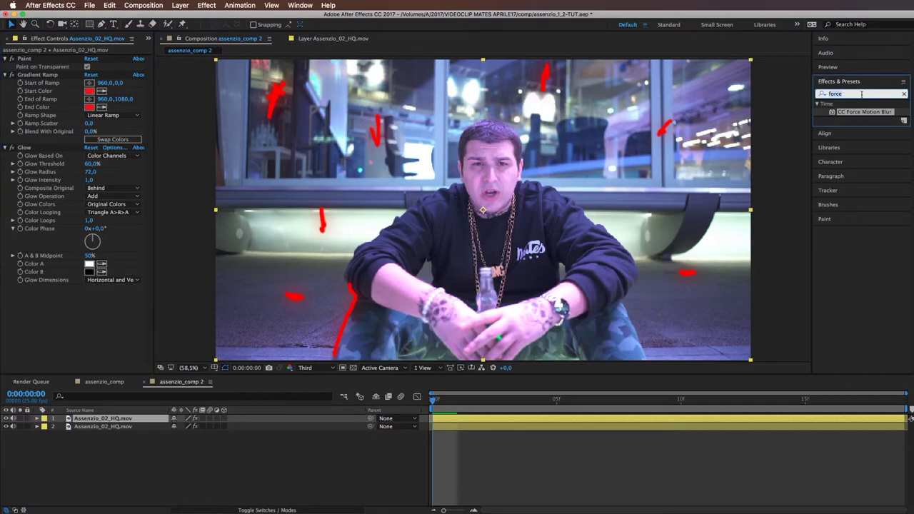
text(gaussi)
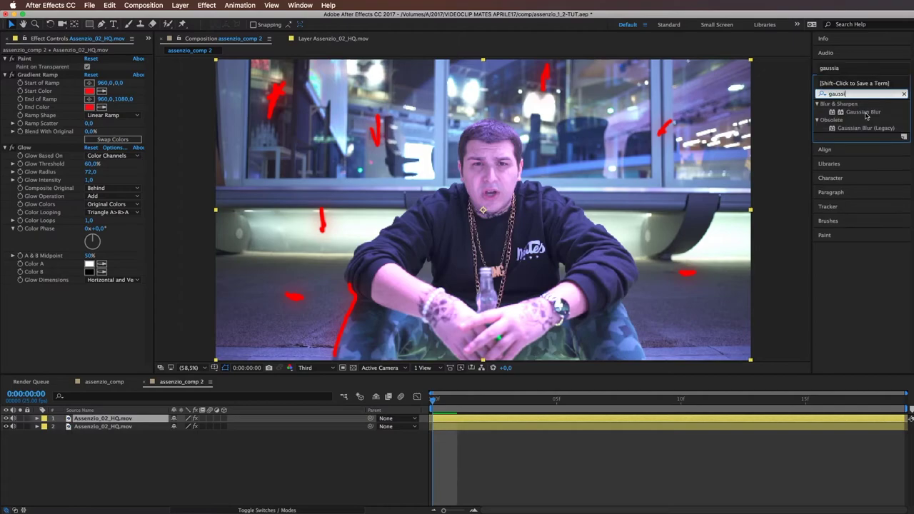
click(863, 112)
drag(863, 112, 486, 214)
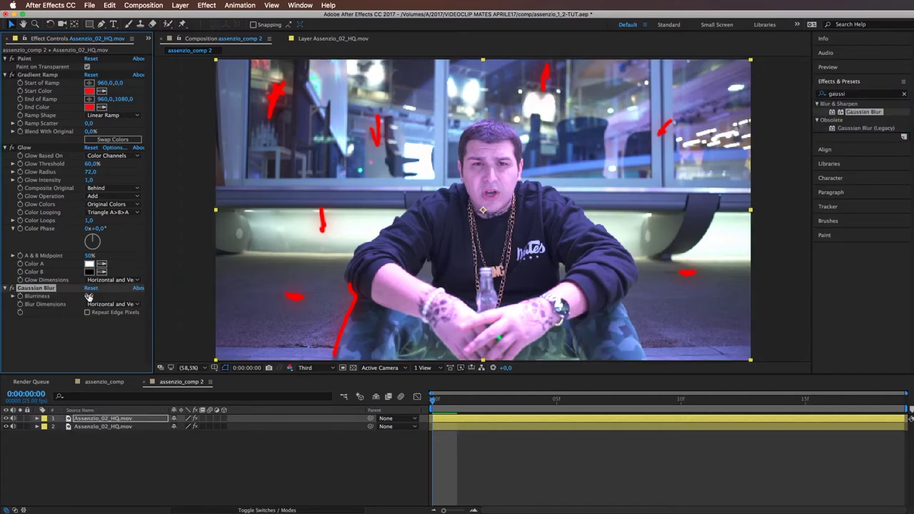
click(88, 297)
text(5)
key(Return)
Duplicate the painted layer, hide the upper copy and select the copy below it.
click(137, 418)
key(super+d)
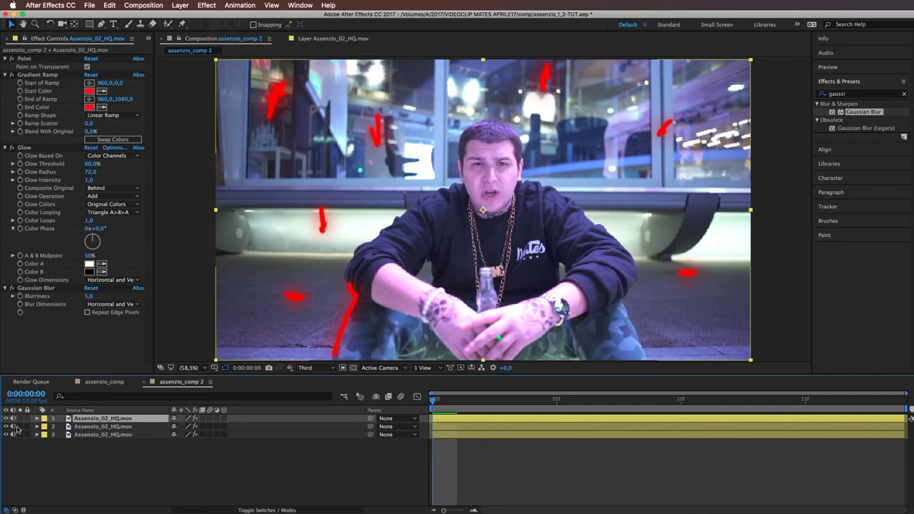
click(56, 426)
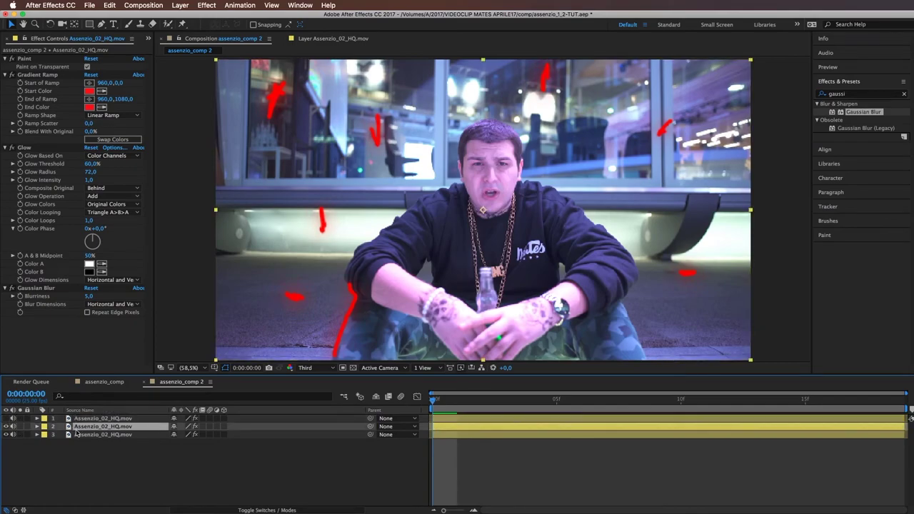
Apply the Echo effect to the second painted layer and set its Number of Echoes to 6.
click(852, 95)
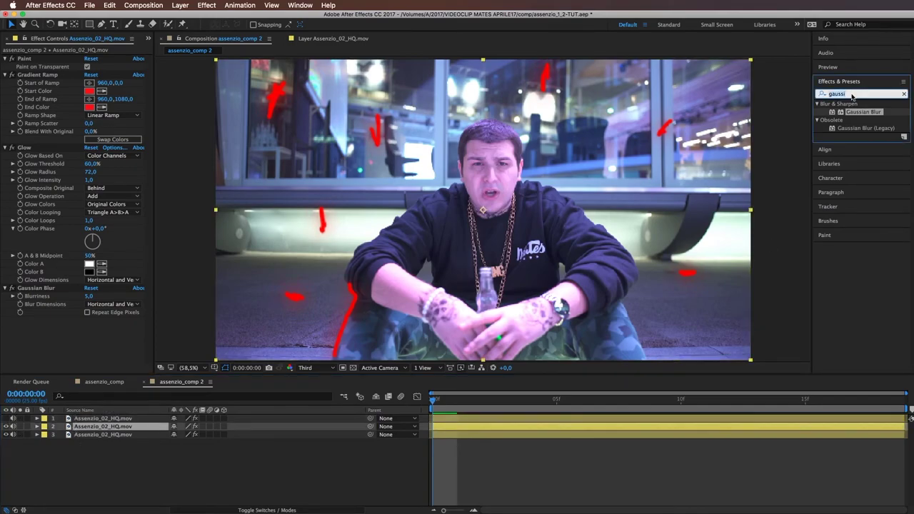
text(ech)
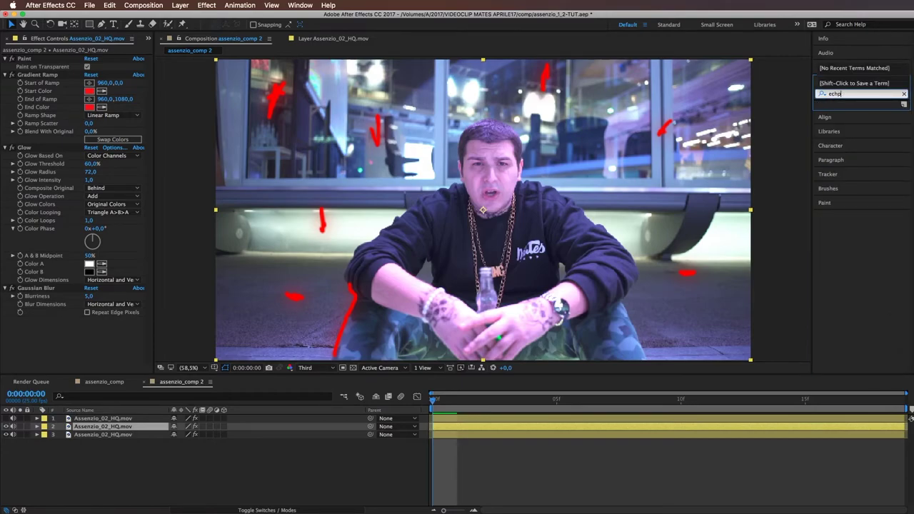
text(o)
drag(844, 113, 132, 421)
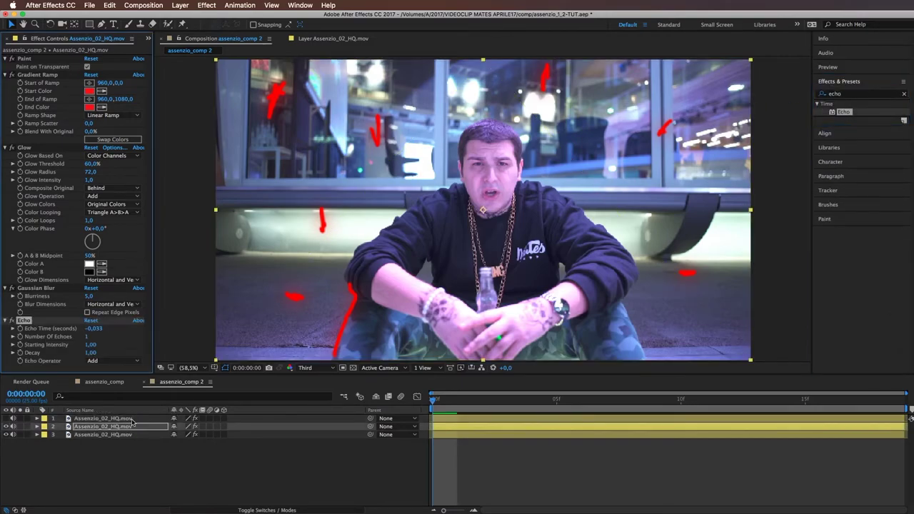
click(86, 337)
key(Return)
Try different Echo Time values such as 0.767 while previewing the strokes, and return it to -0.033 seconds.
drag(95, 333, 101, 332)
key(space)
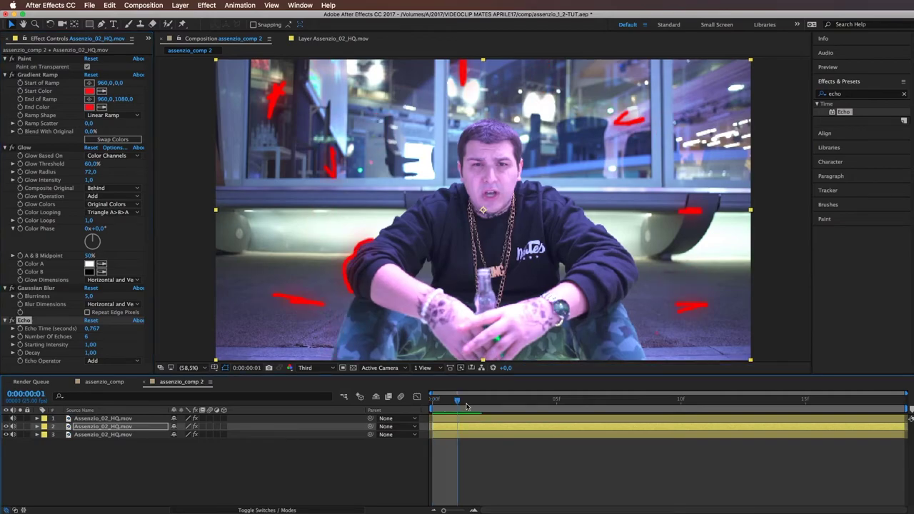
drag(94, 329, 80, 327)
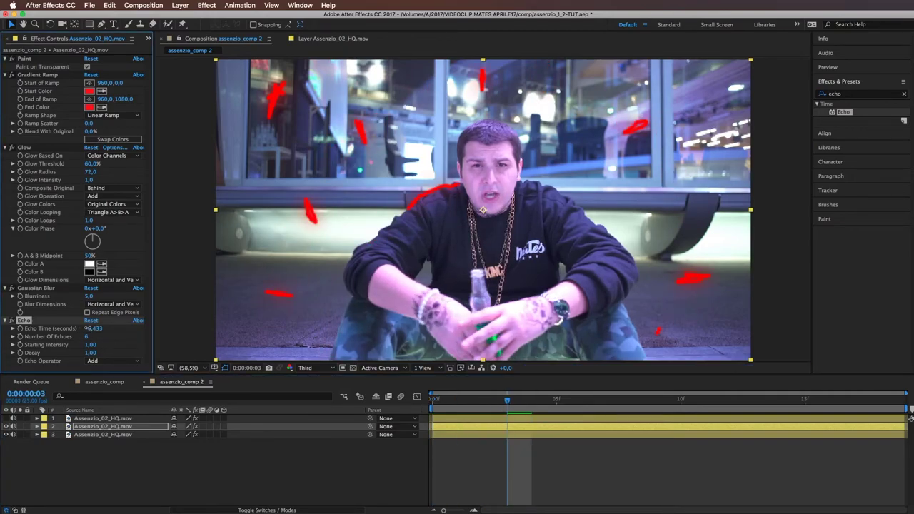
drag(91, 328, 100, 329)
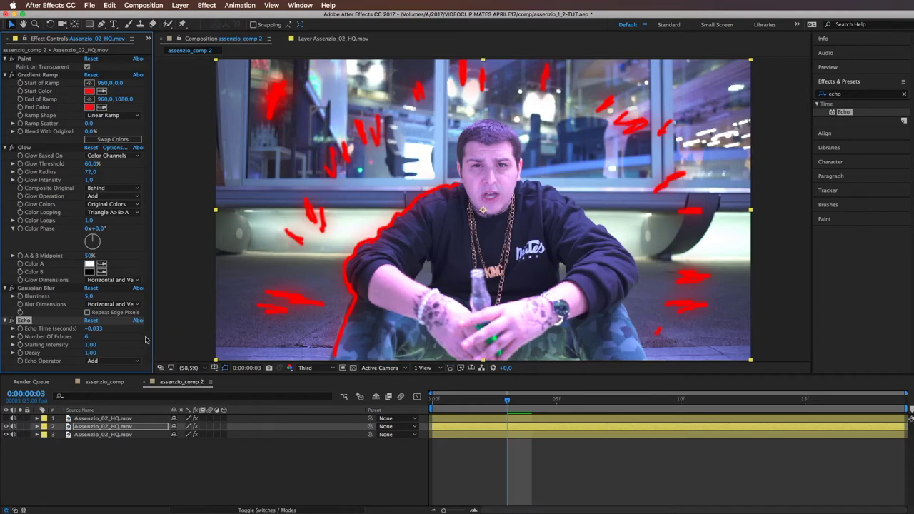
drag(512, 405, 403, 417)
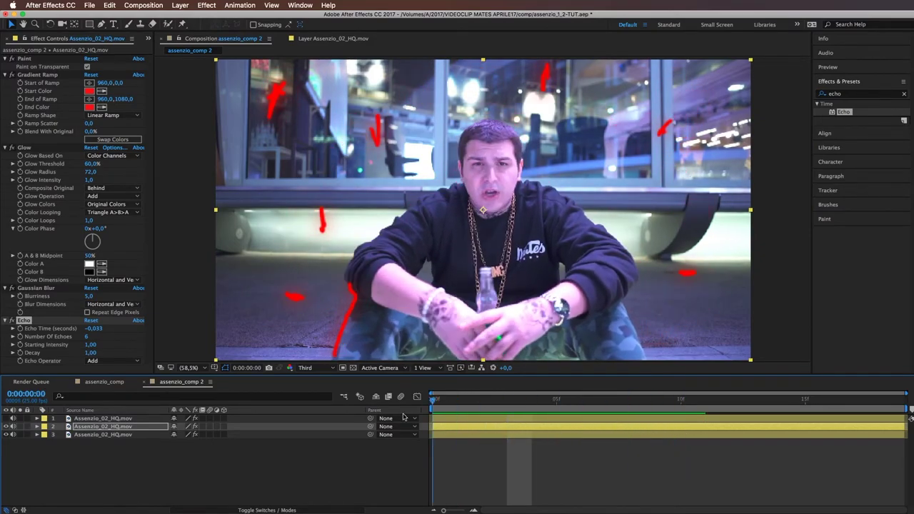
Unhide the top painted layer, try Overlay on the echo layer below it and settle on Multiply as its blending mode.
click(86, 427)
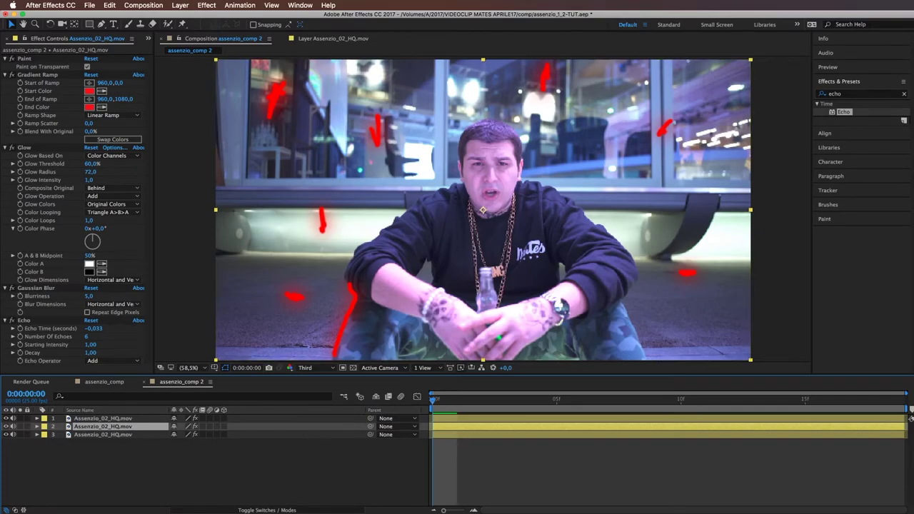
click(266, 508)
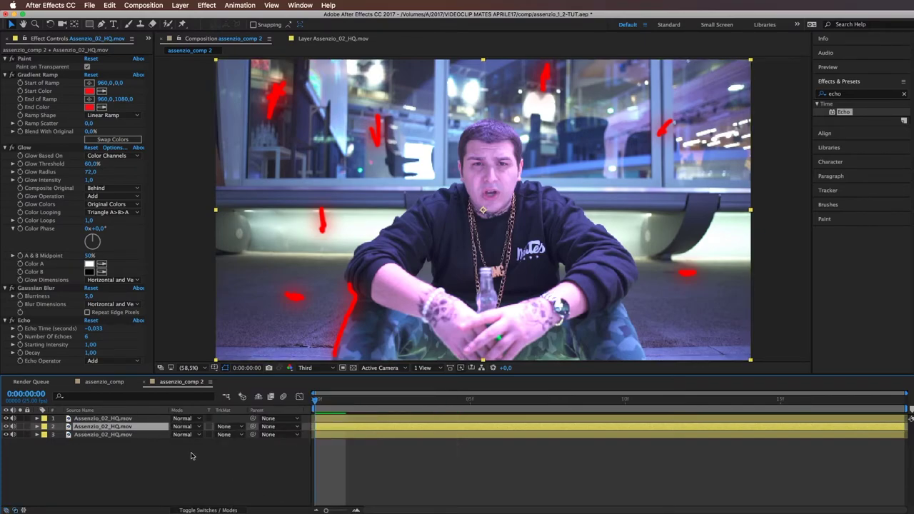
click(192, 427)
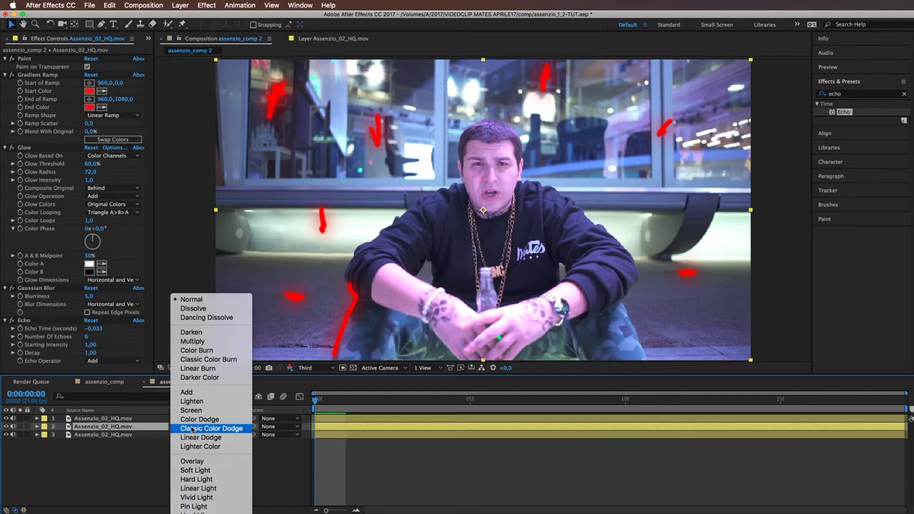
click(218, 464)
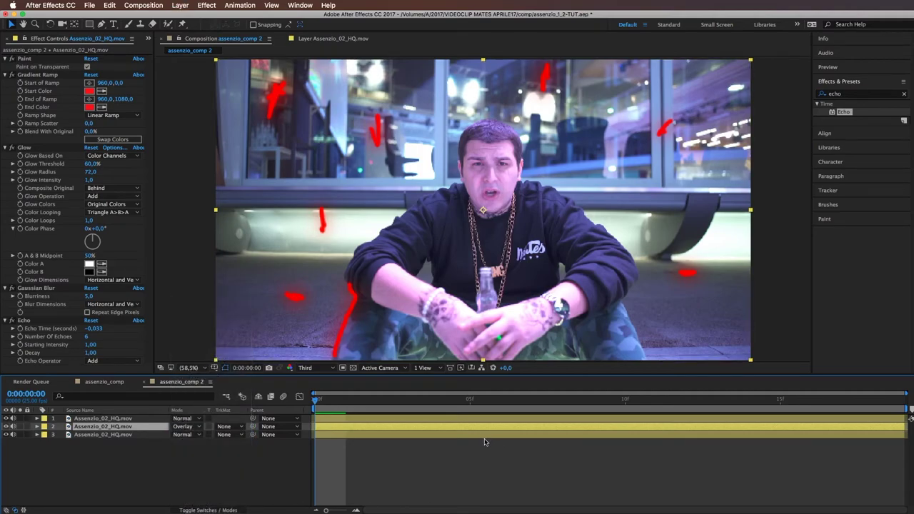
click(190, 427)
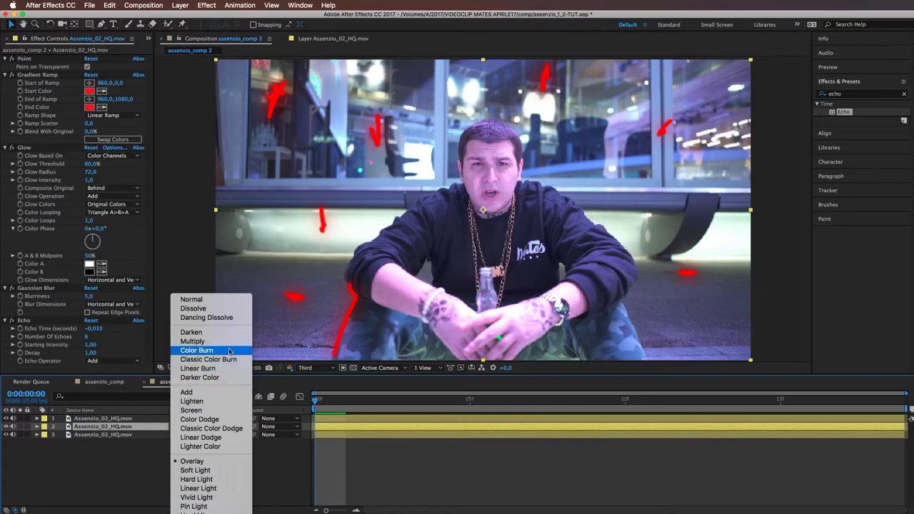
click(204, 344)
Preview the echoing strokes in assenzio_comp 2 with the top layer selected, and open assenzio_comp for comparison.
key(space)
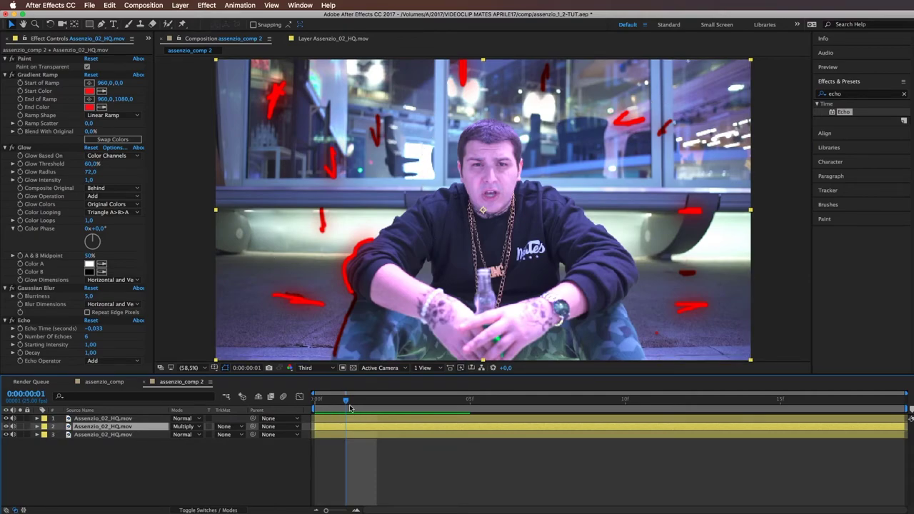
click(135, 420)
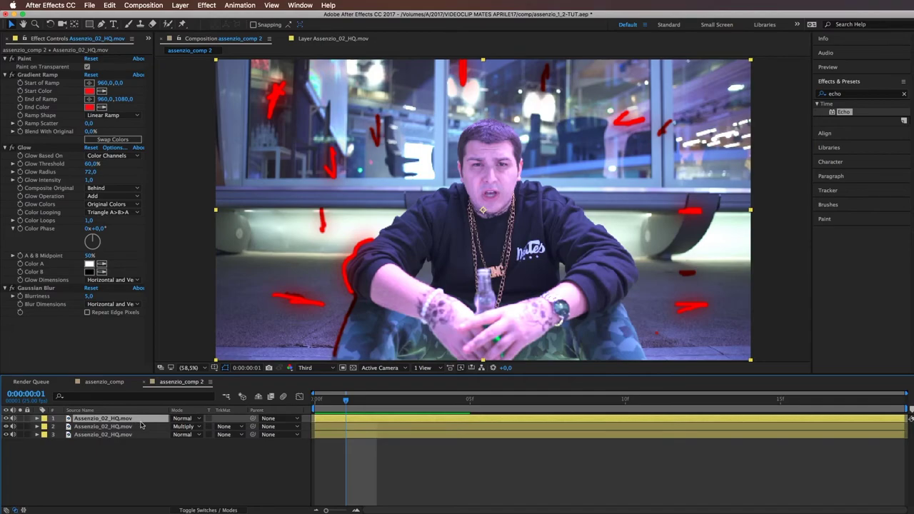
key(space)
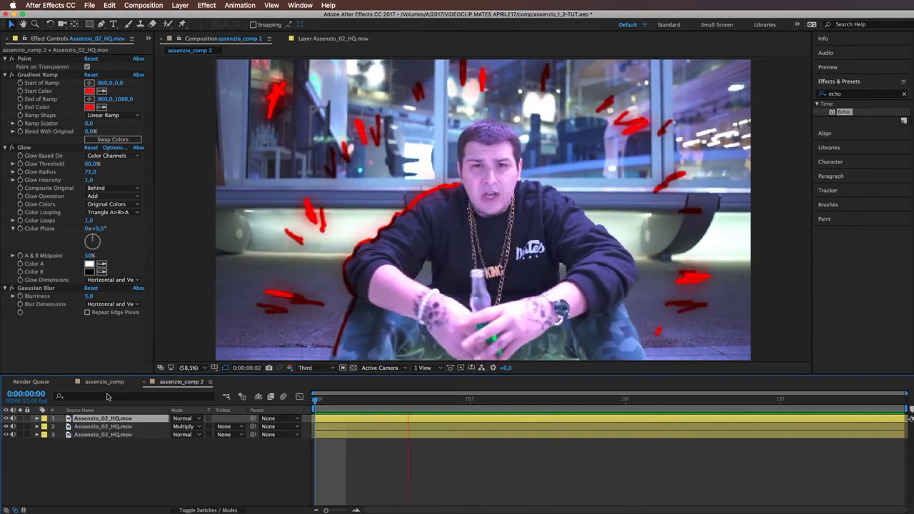
click(104, 382)
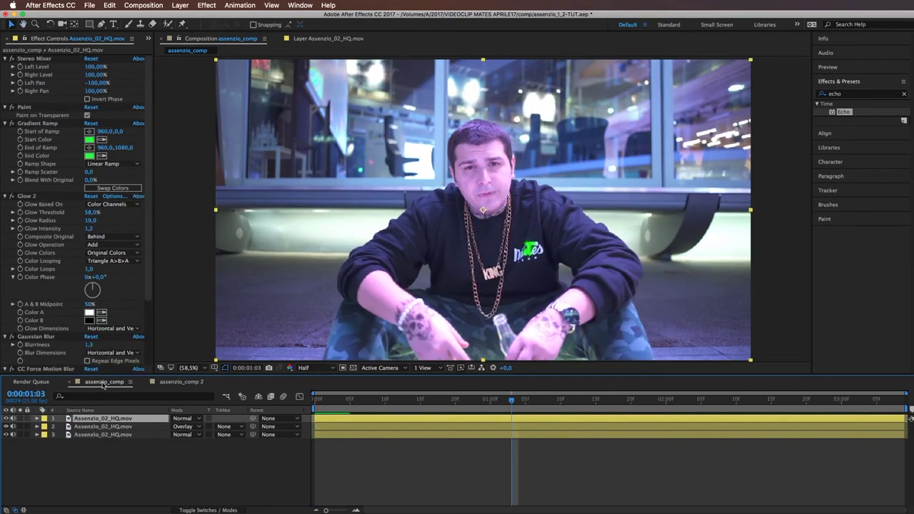